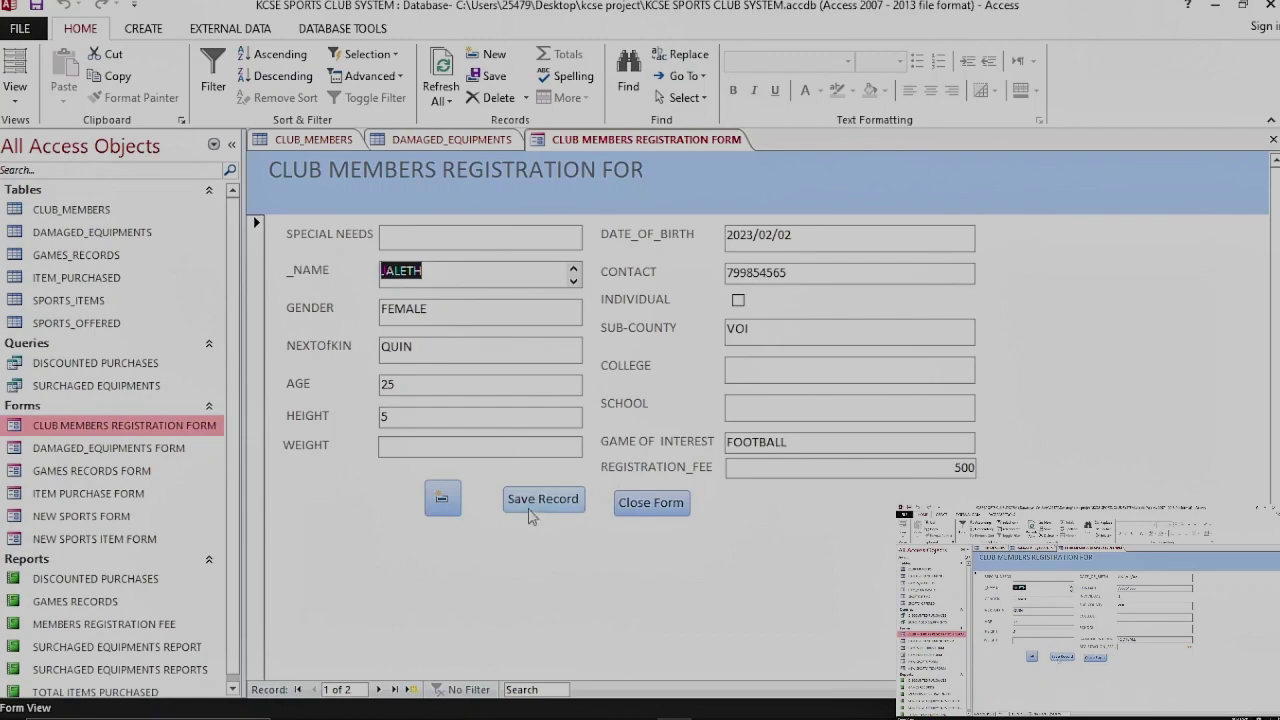
Step: Examine the TOTAL_AMOUNT_AfterUpdate discount code of the ITEM PURCHASE FORM
click(534, 503)
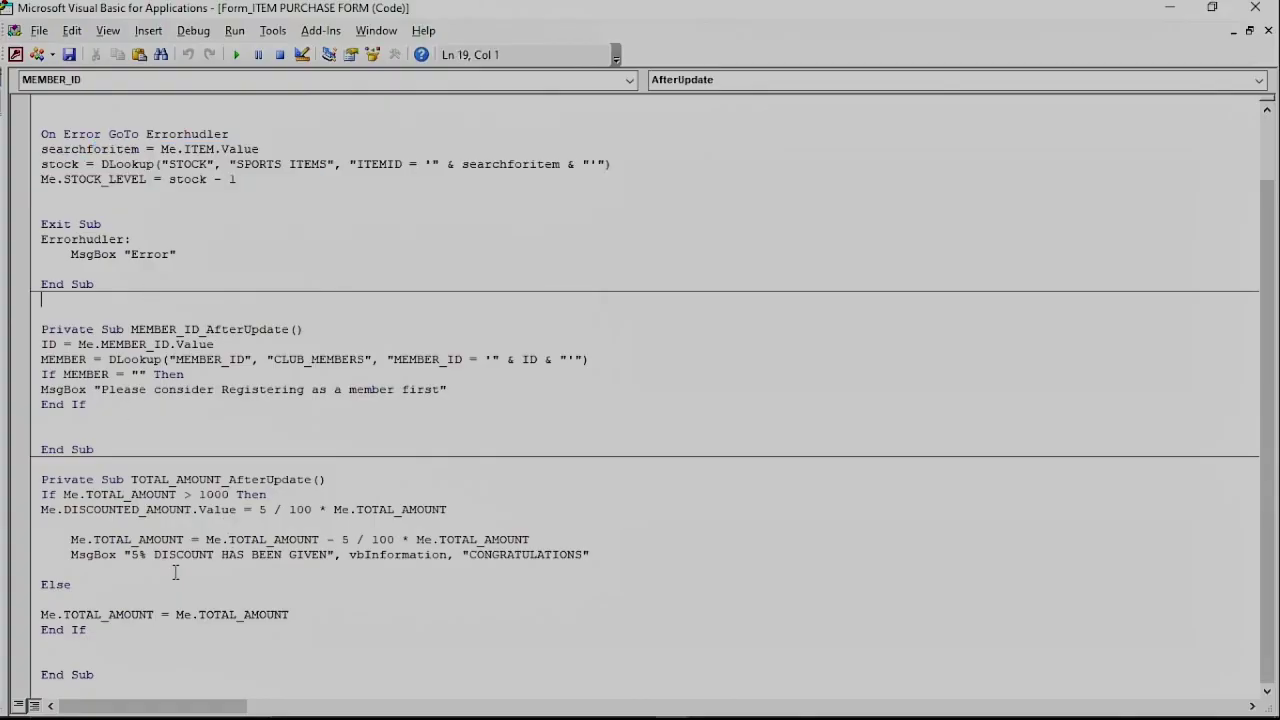
drag(72, 586, 32, 481)
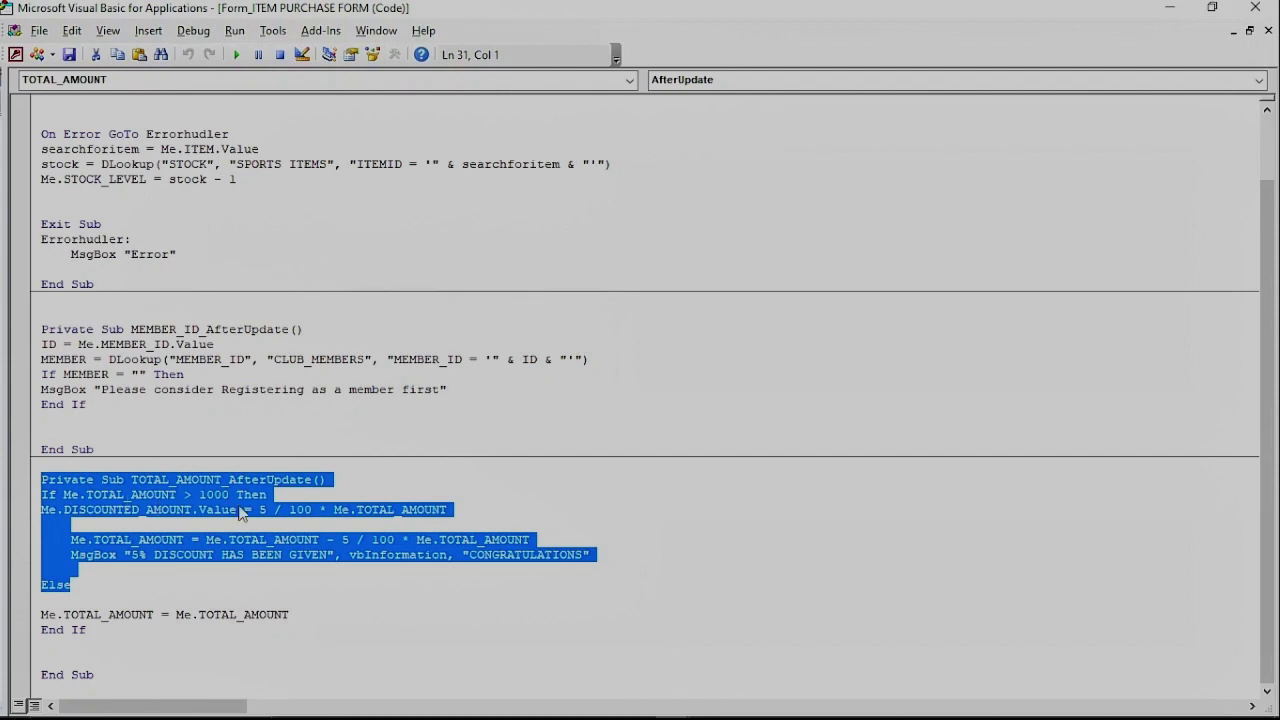
click(313, 553)
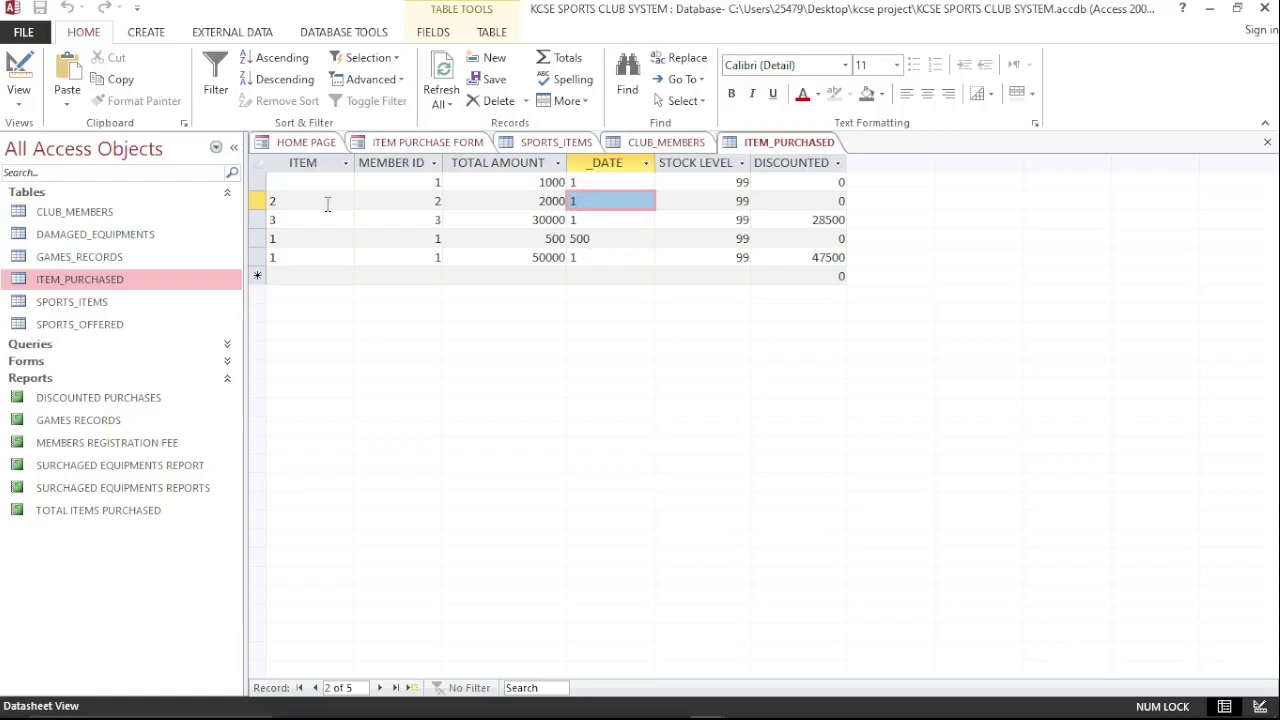
Step: Check the stock in the SPORTS_ITEMS table and return to the ITEM PURCHASE FORM
double_click(72, 301)
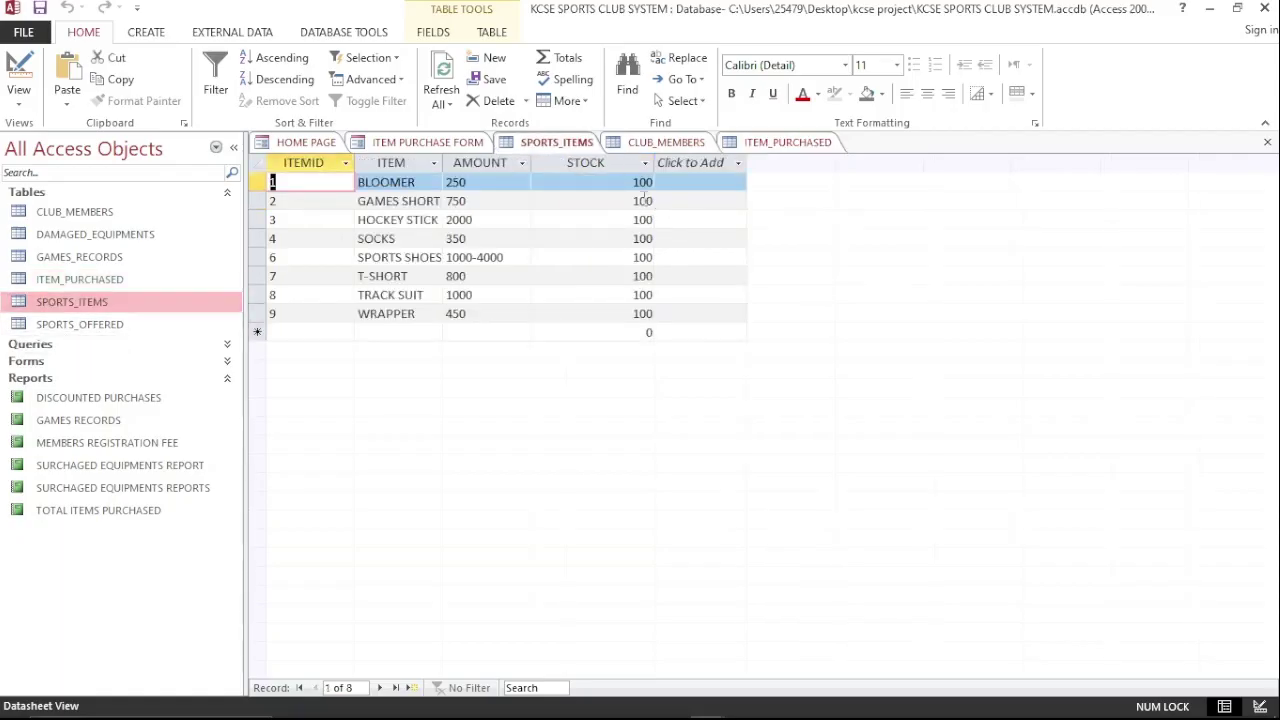
click(427, 142)
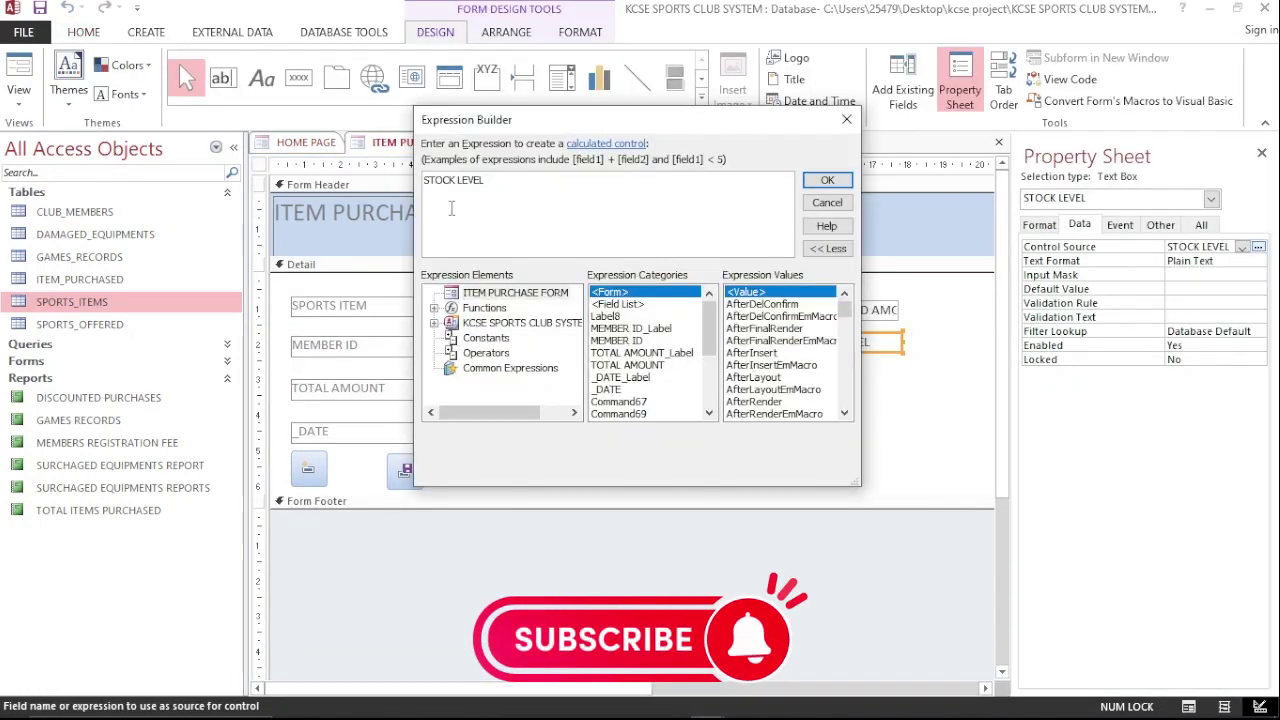
Step: Dismiss the stock level expression and inspect the properties and event code of the ITEM combo box on the purchase form
click(849, 120)
click(515, 306)
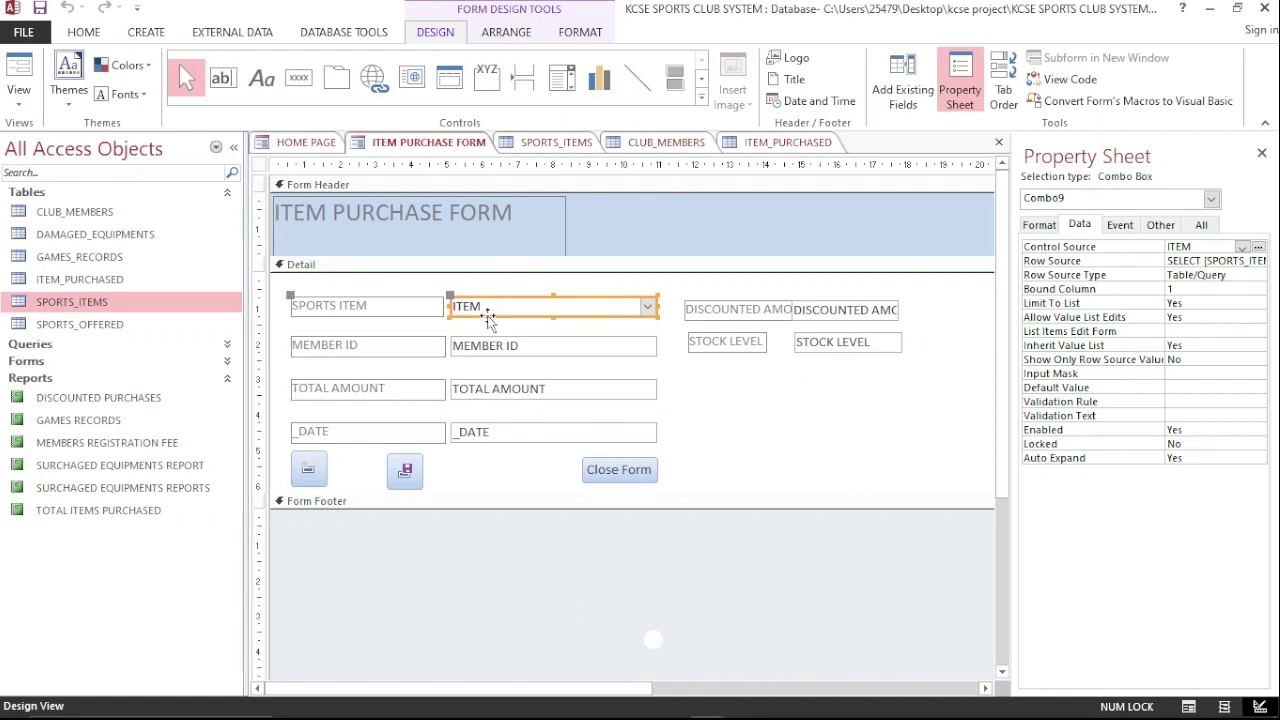
click(810, 344)
click(805, 311)
click(562, 310)
click(1120, 225)
click(1258, 303)
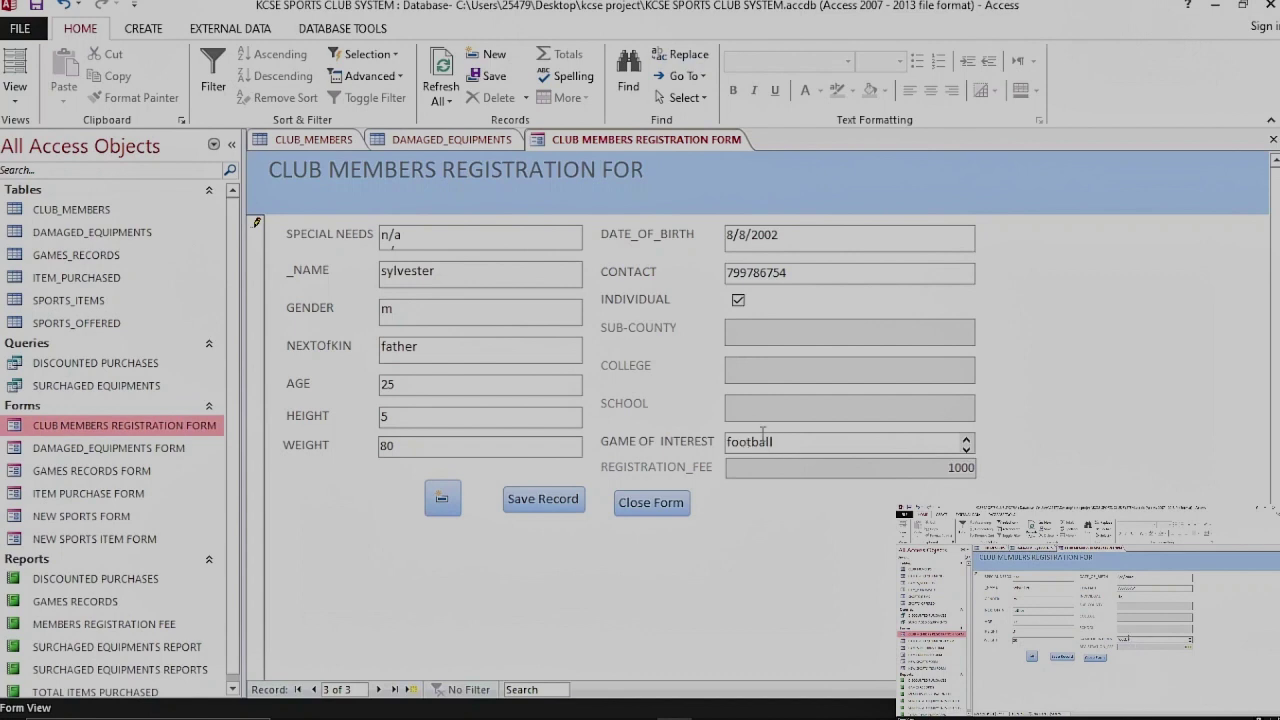
Step: Save the member's record in the CLUB MEMBERS REGISTRATION FORM and close the form
click(535, 502)
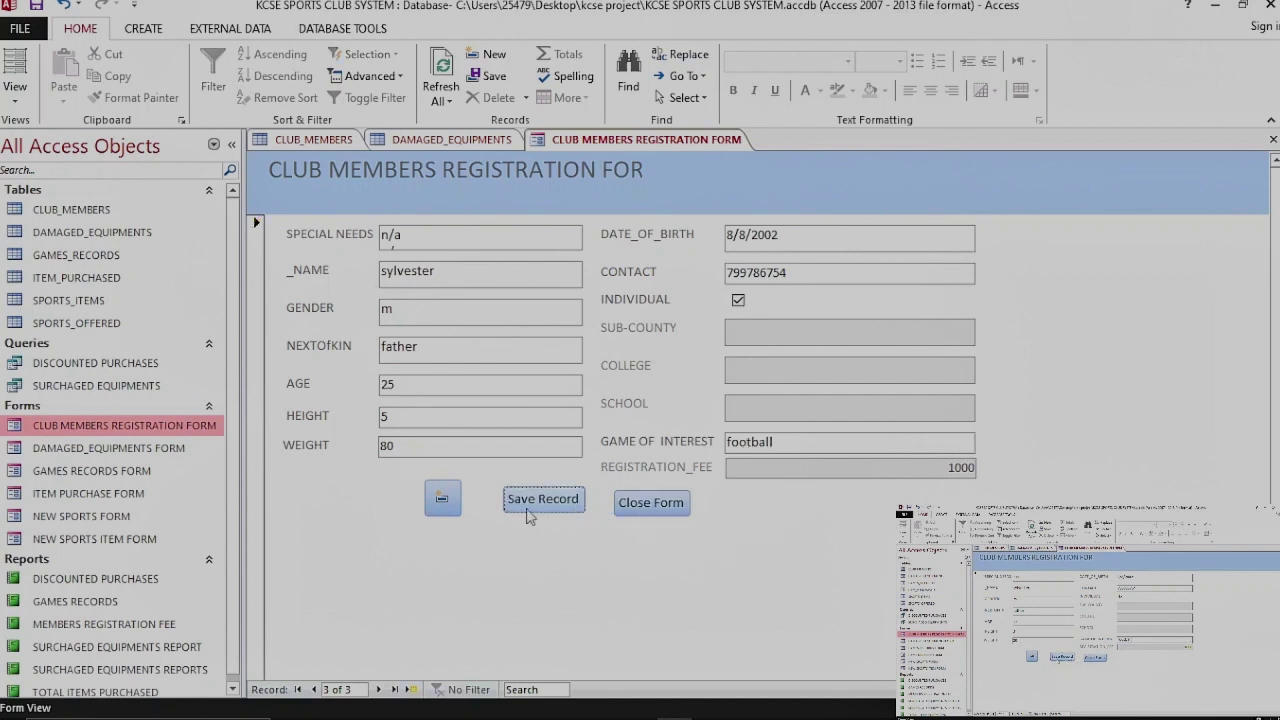
click(648, 503)
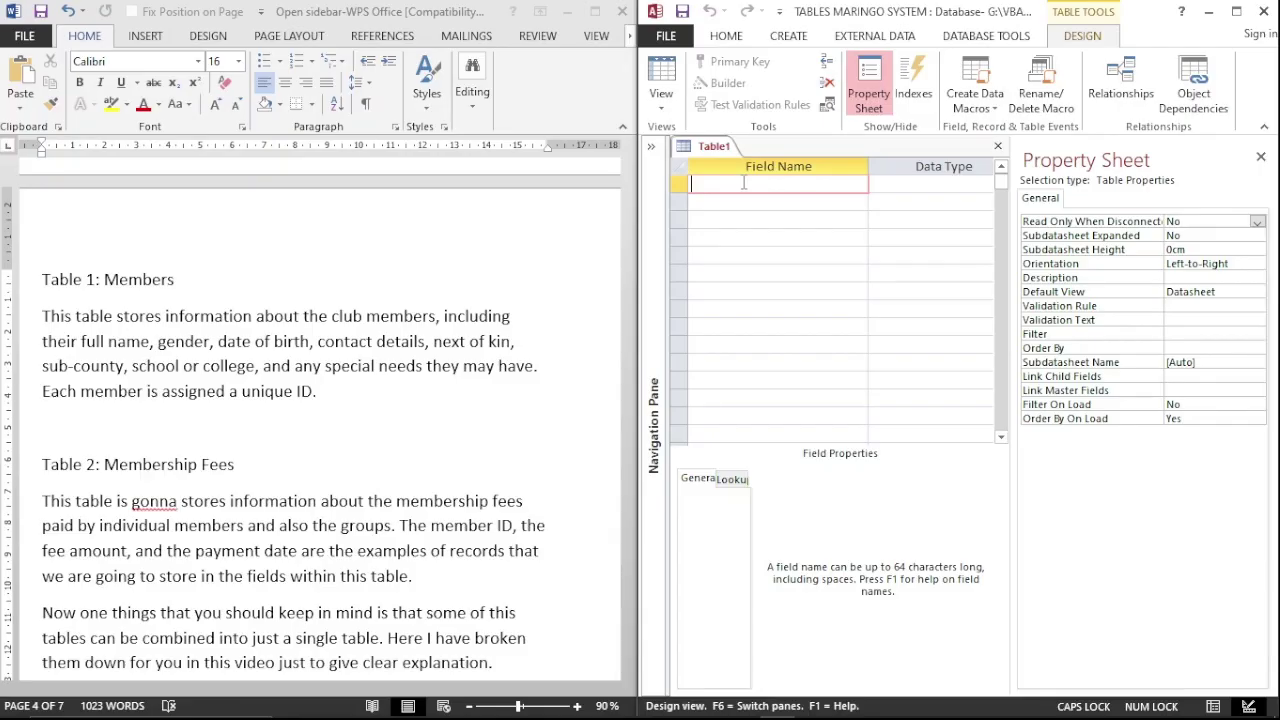
Step: Define the fields MEMBER_ID, _NAME, GENDER, DATE_OF_BIRTH and TEL in the new table's design
text(MEMBER_ID)
key(Return)
text(_NAME)
key(Down)
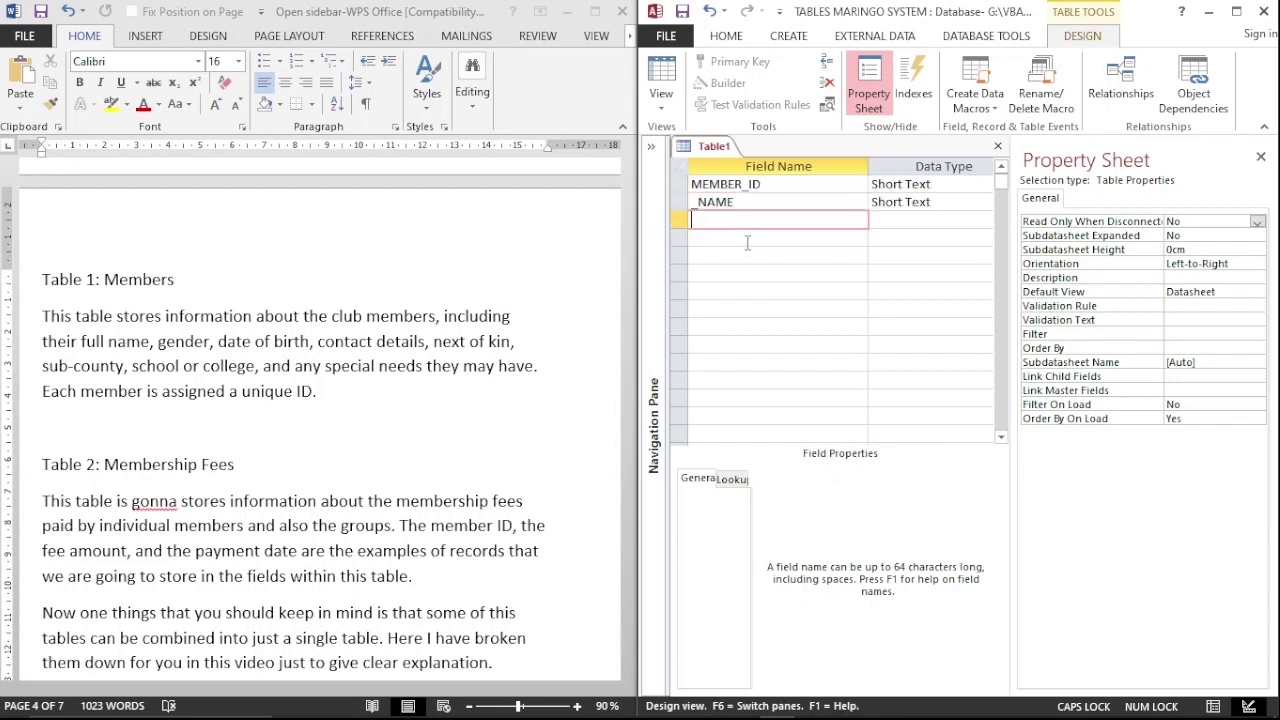
text(GENDER)
key(Down)
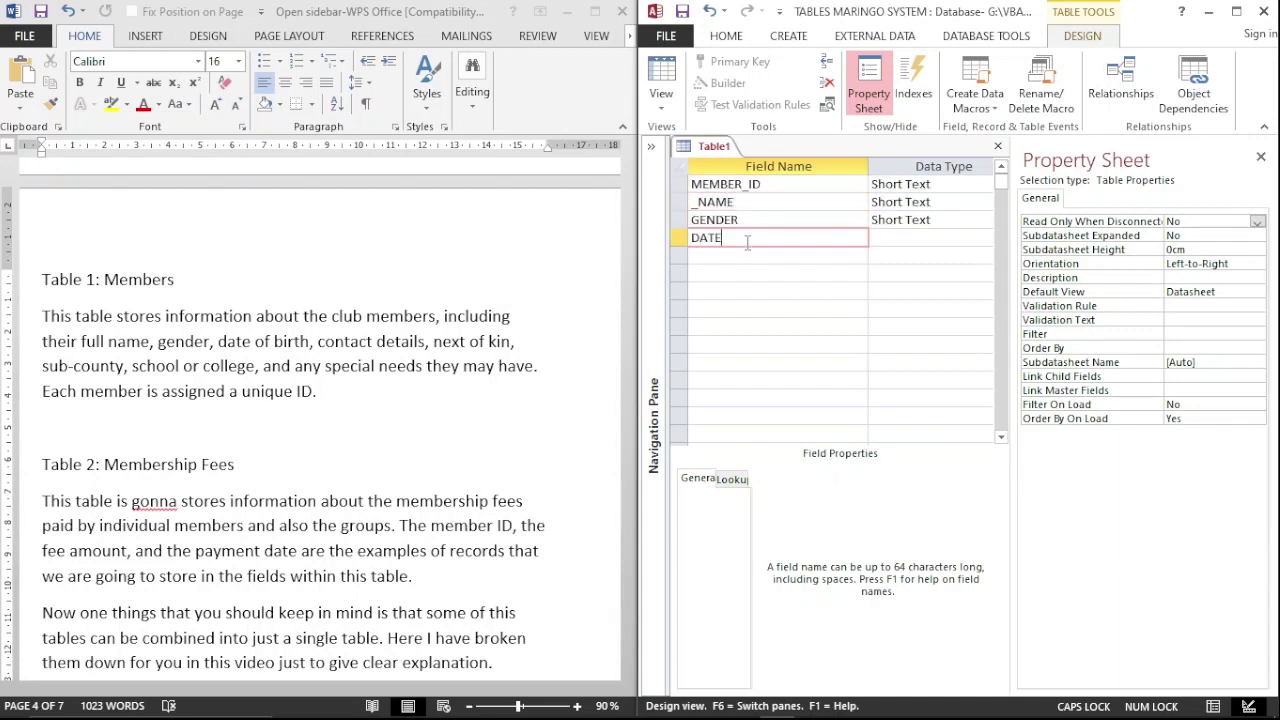
text(DATE_OF_BIRTH)
key(Down)
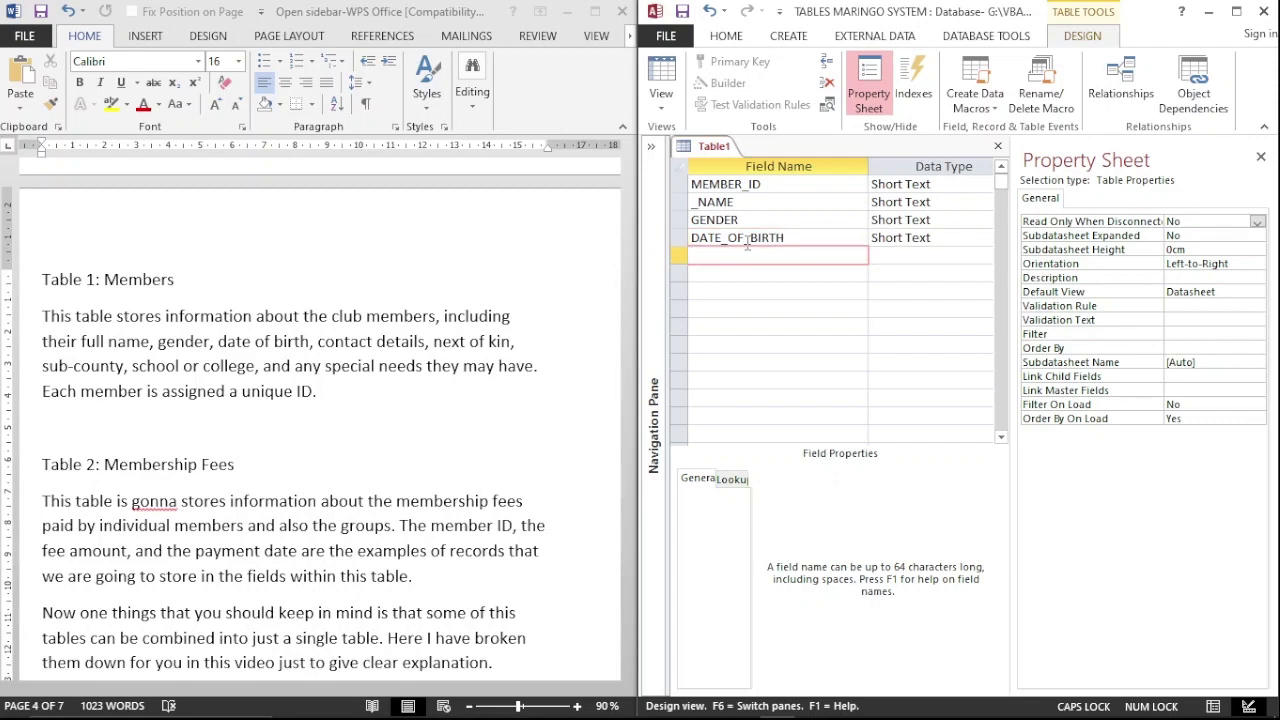
text(TEL)
key(Down)
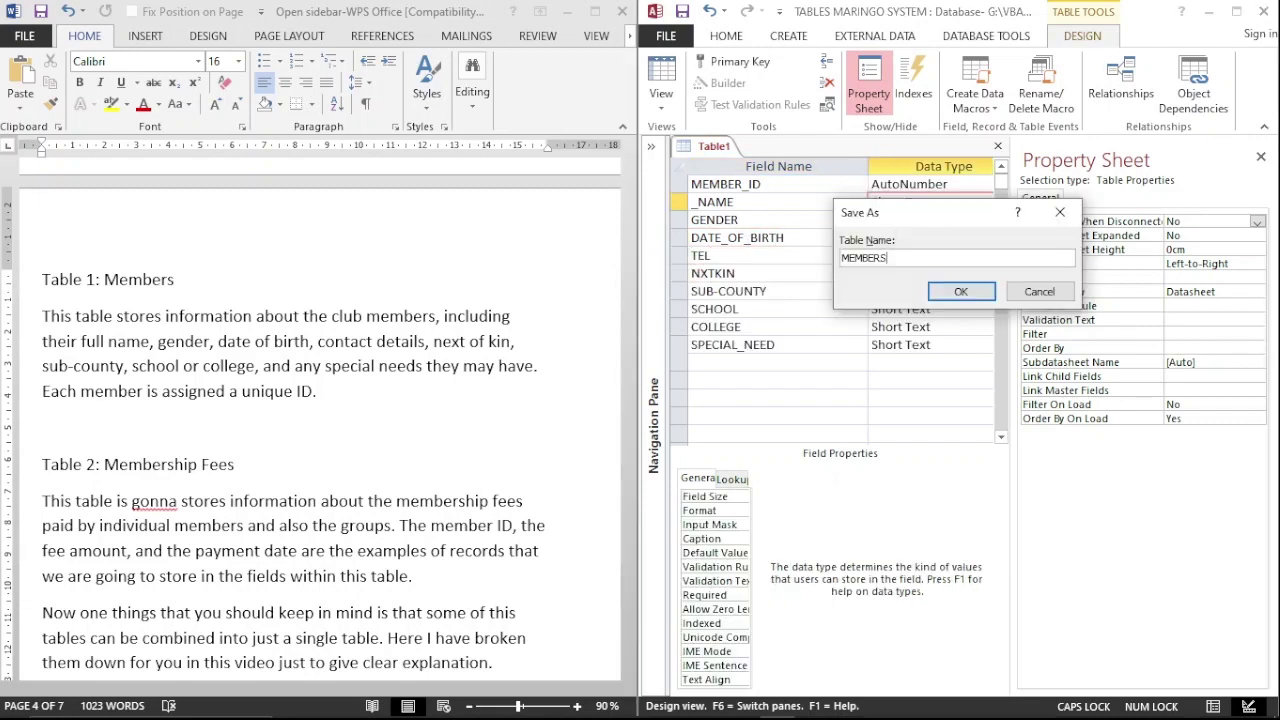
Step: Save the table as MEMBERS with MEMBER_ID as its primary key and show it in Datasheet view
key(Return)
click(629, 430)
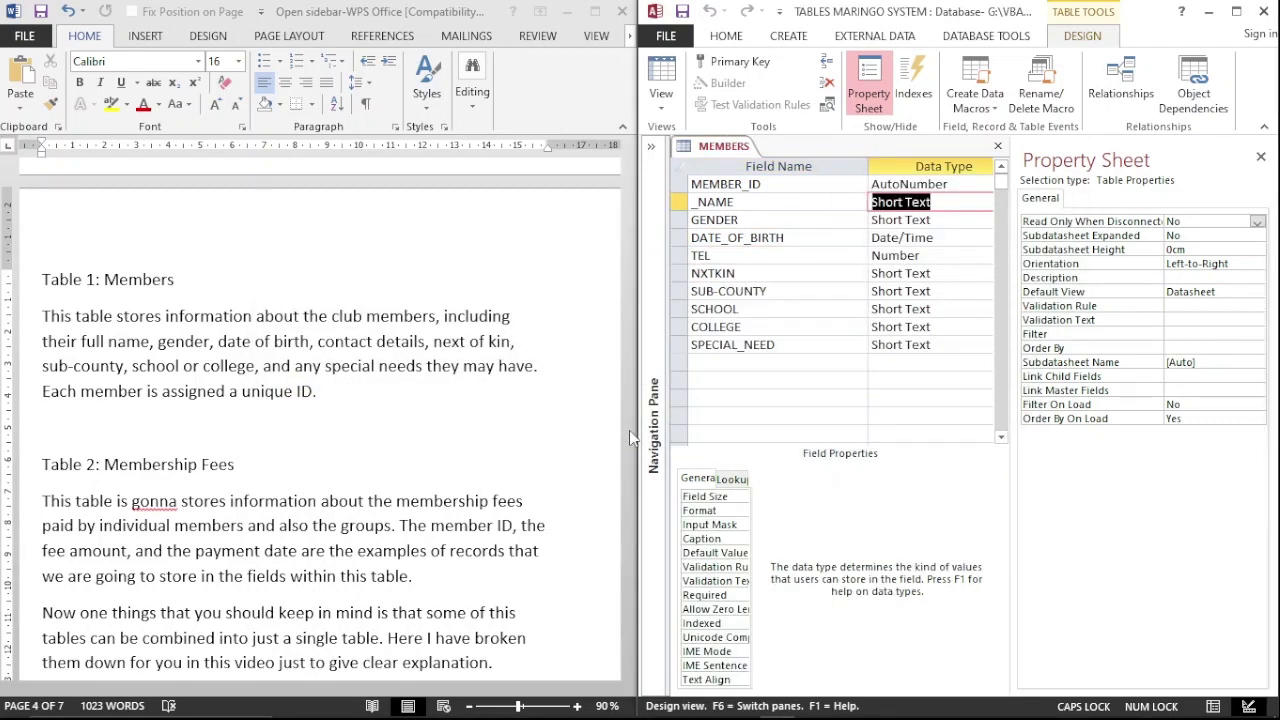
click(796, 396)
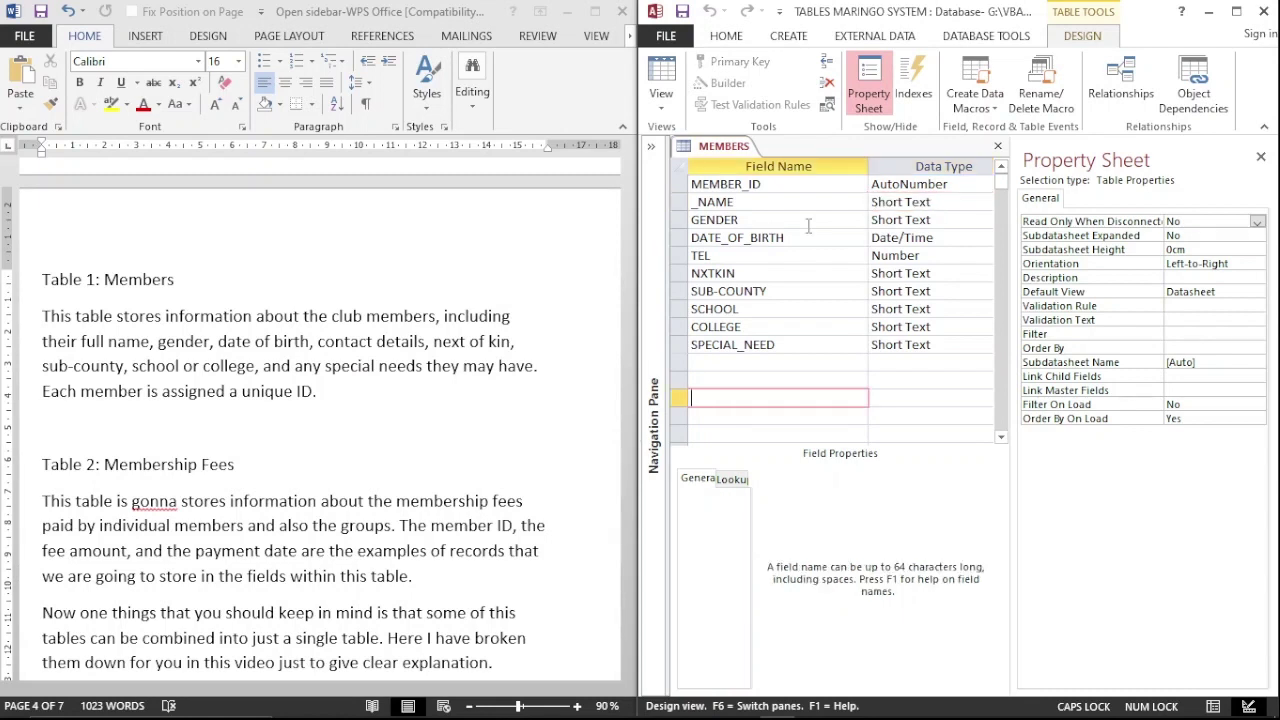
click(716, 184)
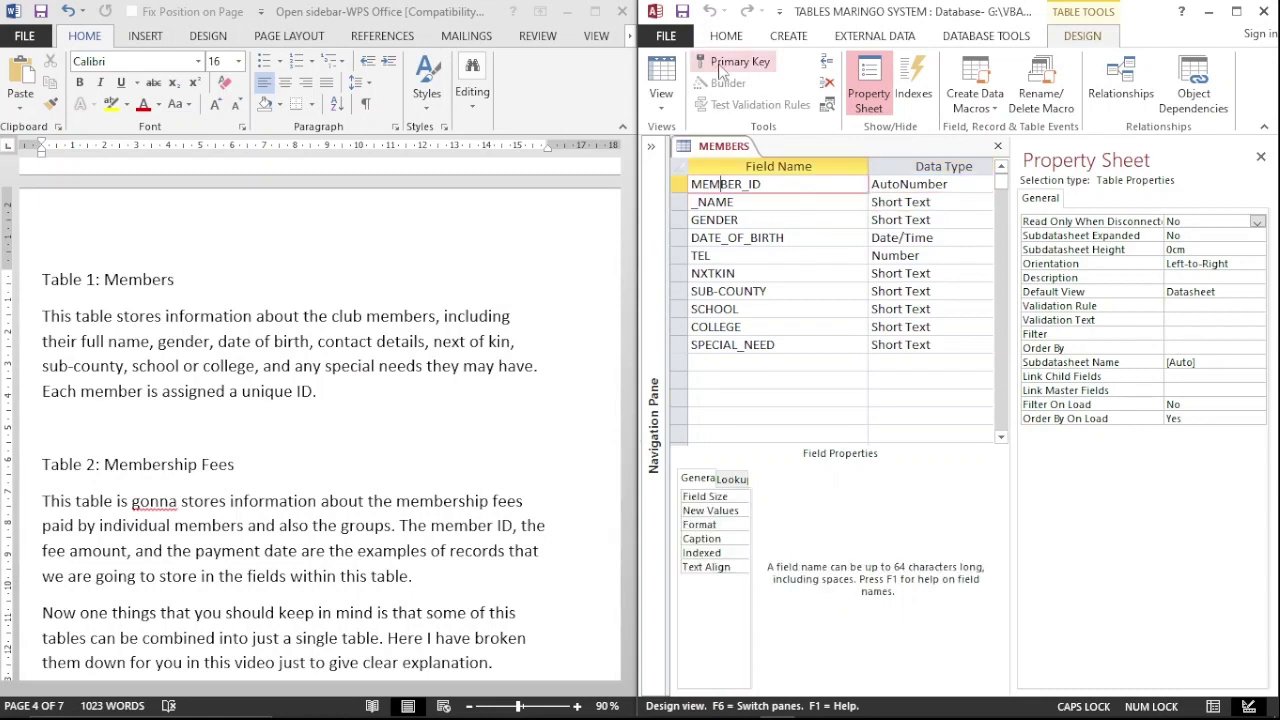
click(730, 62)
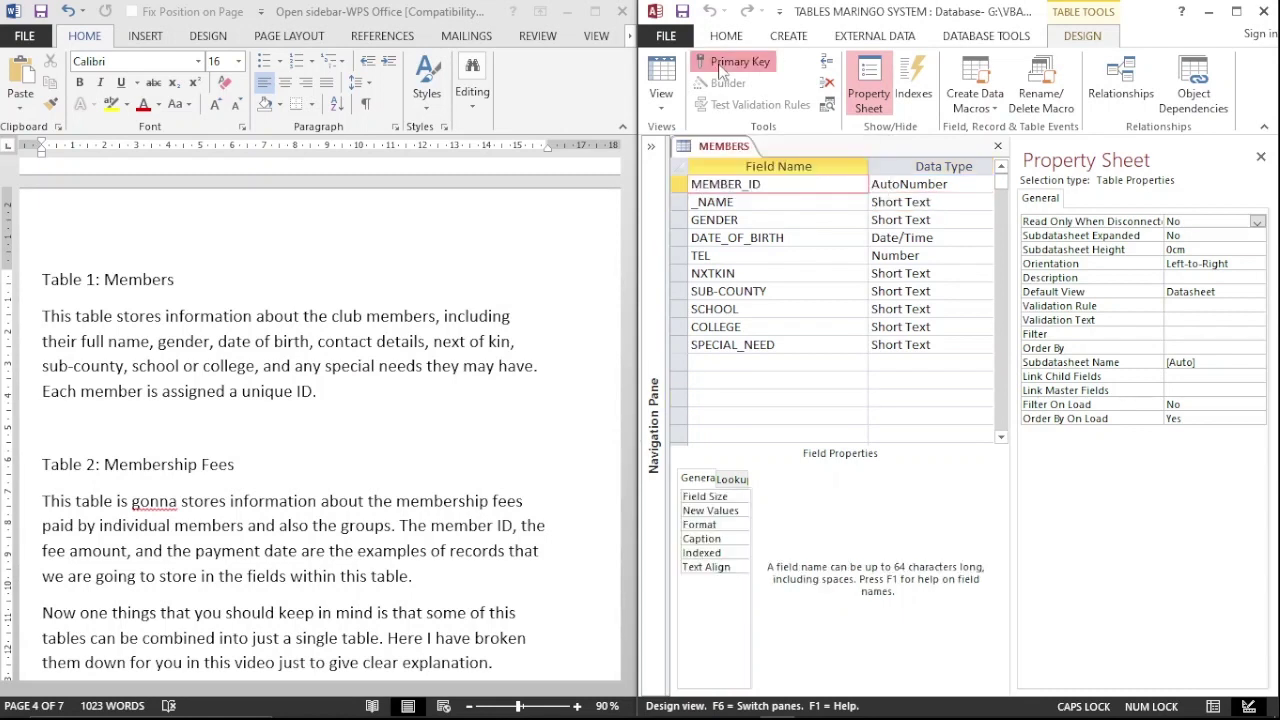
click(670, 86)
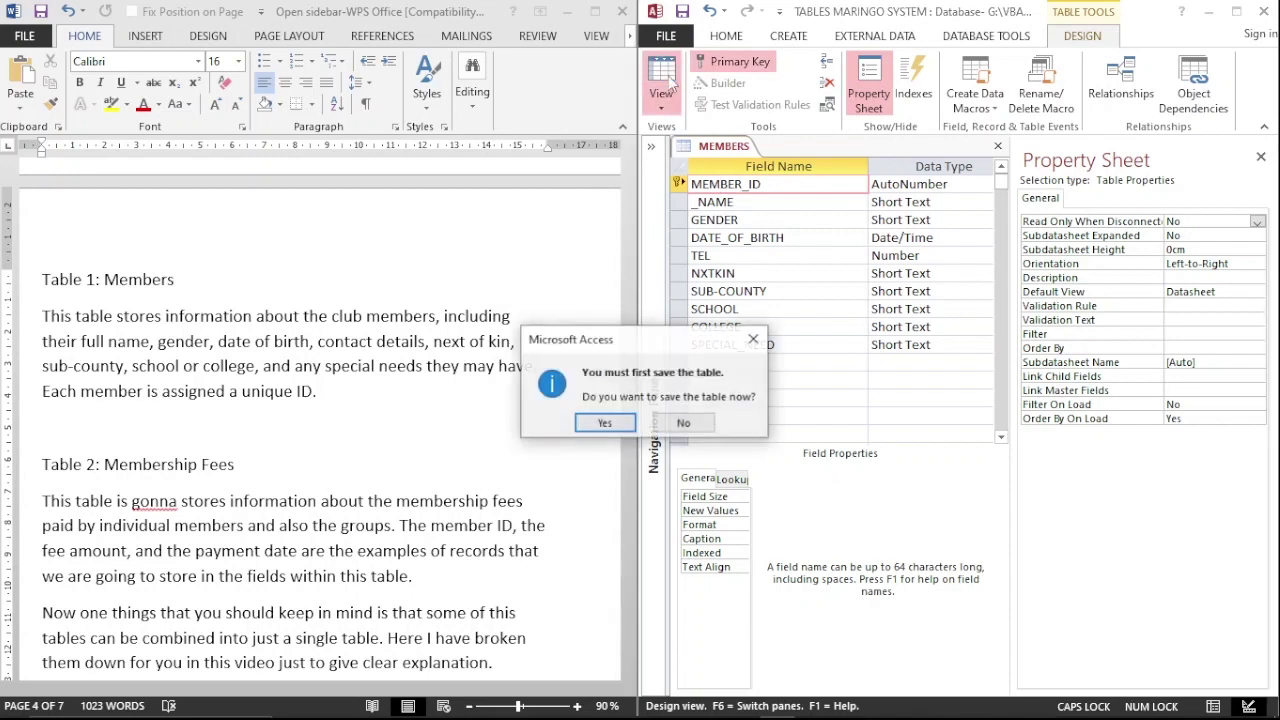
click(604, 424)
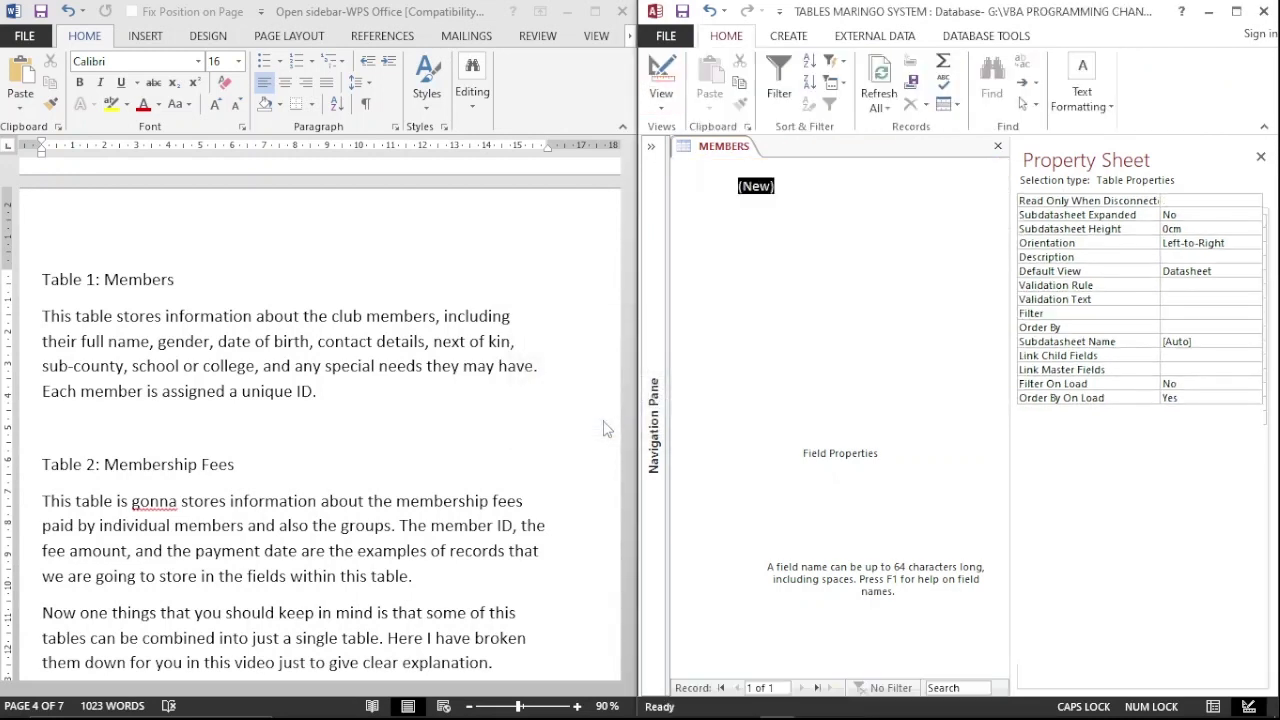
Step: Examine the columns of the empty MEMBERS datasheet from MEMBER_ID to the last field, with the database window maximized
key(Tab)
key(Tab)
key(Tab)
key(Tab)
key(Tab)
key(Tab)
key(Tab)
key(Tab)
key(Tab)
key(Tab)
key(Tab)
key(Tab)
key(Tab)
key(Tab)
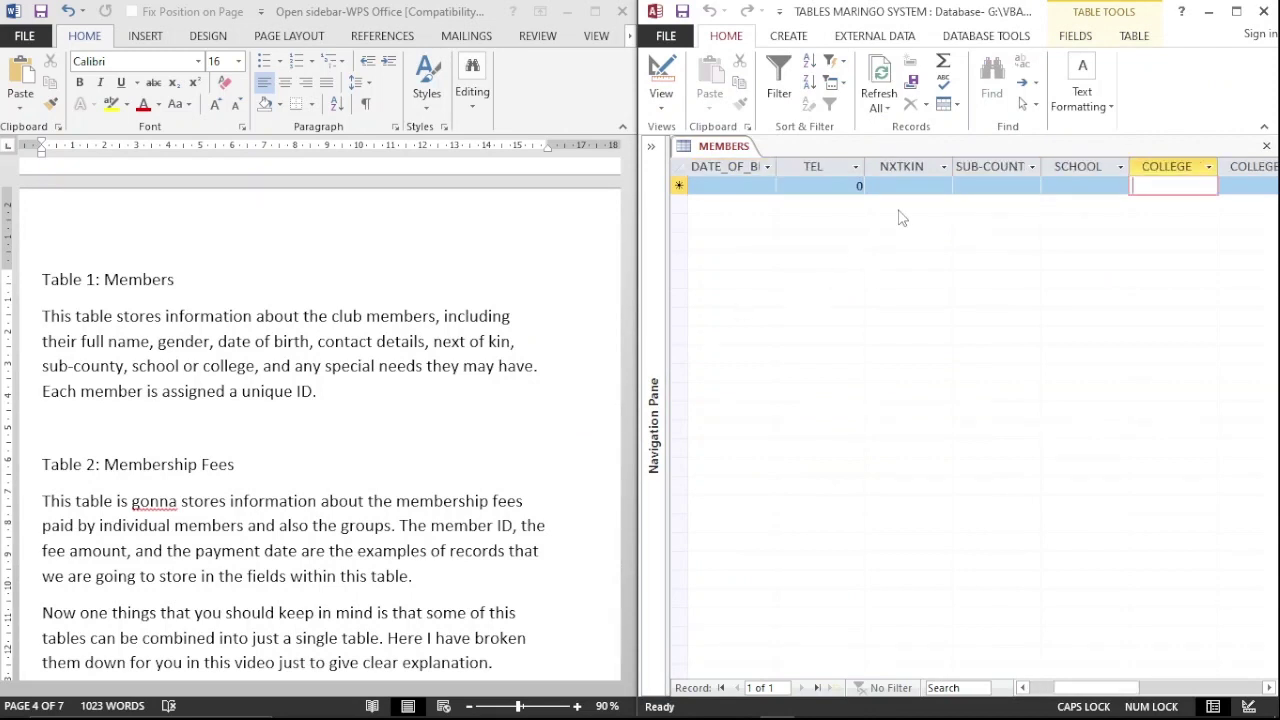
key(shift+Tab)
key(shift+Tab)
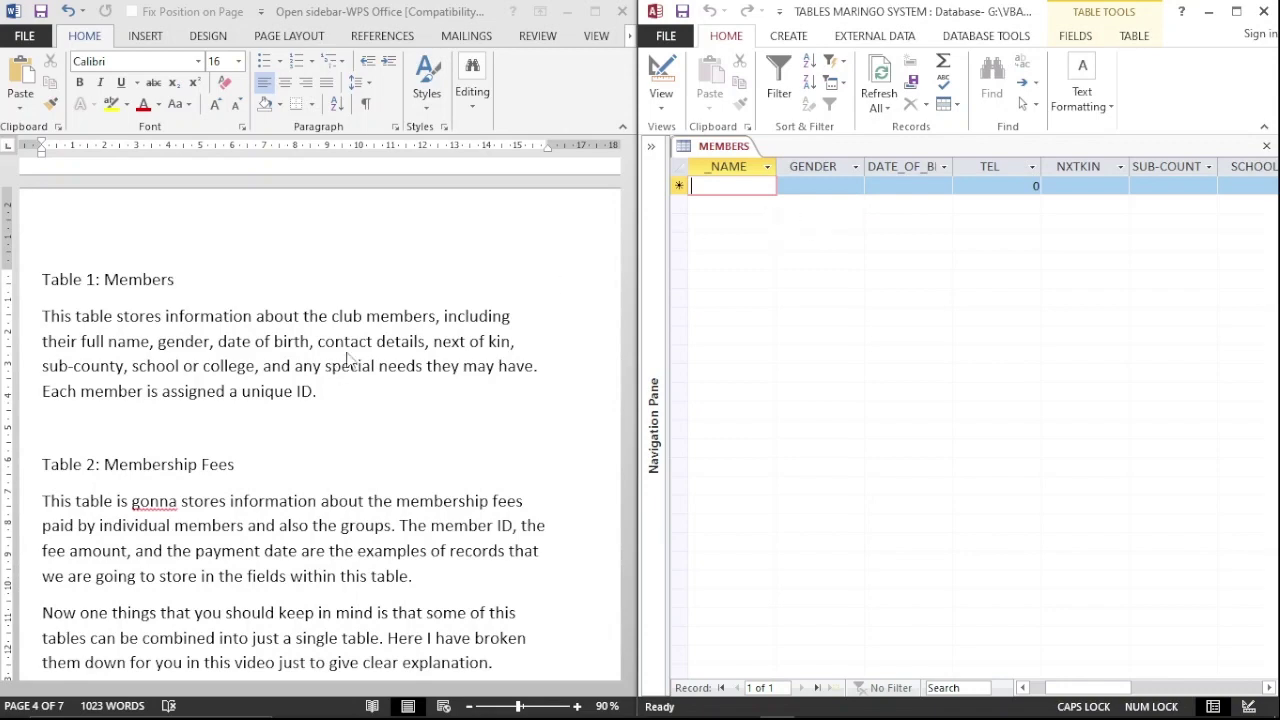
key(super+Up)
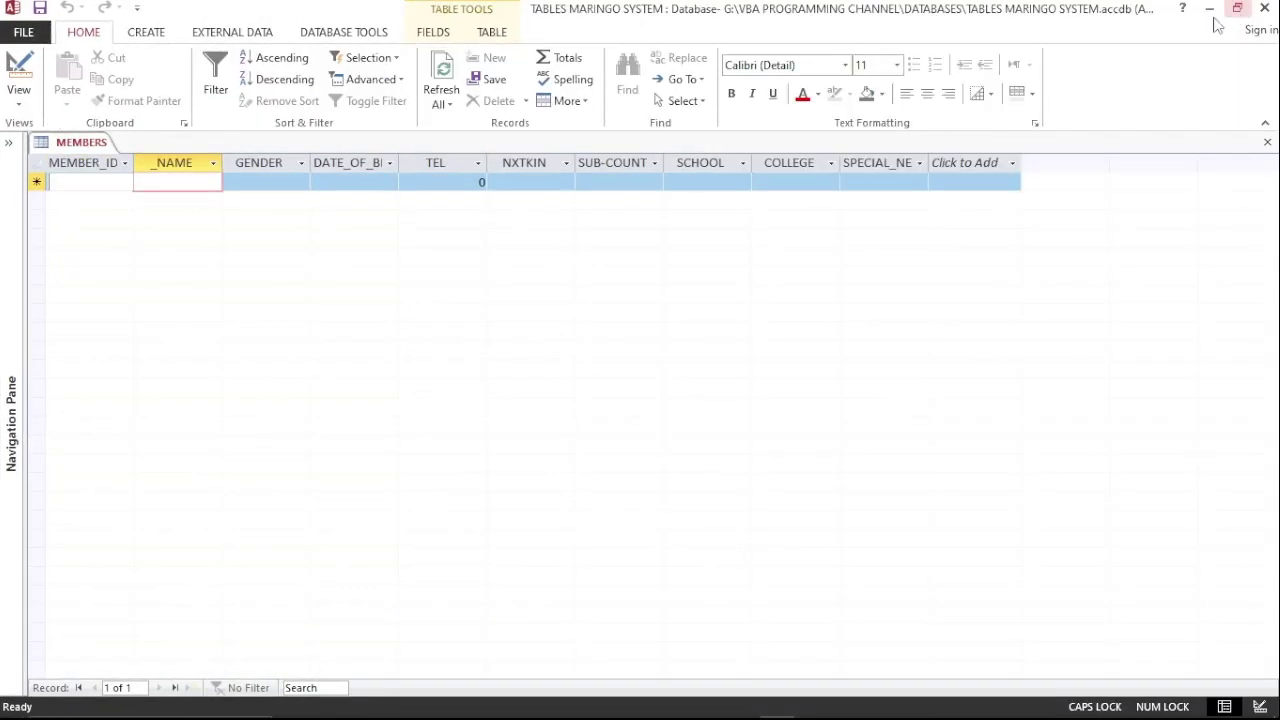
key(shift+Tab)
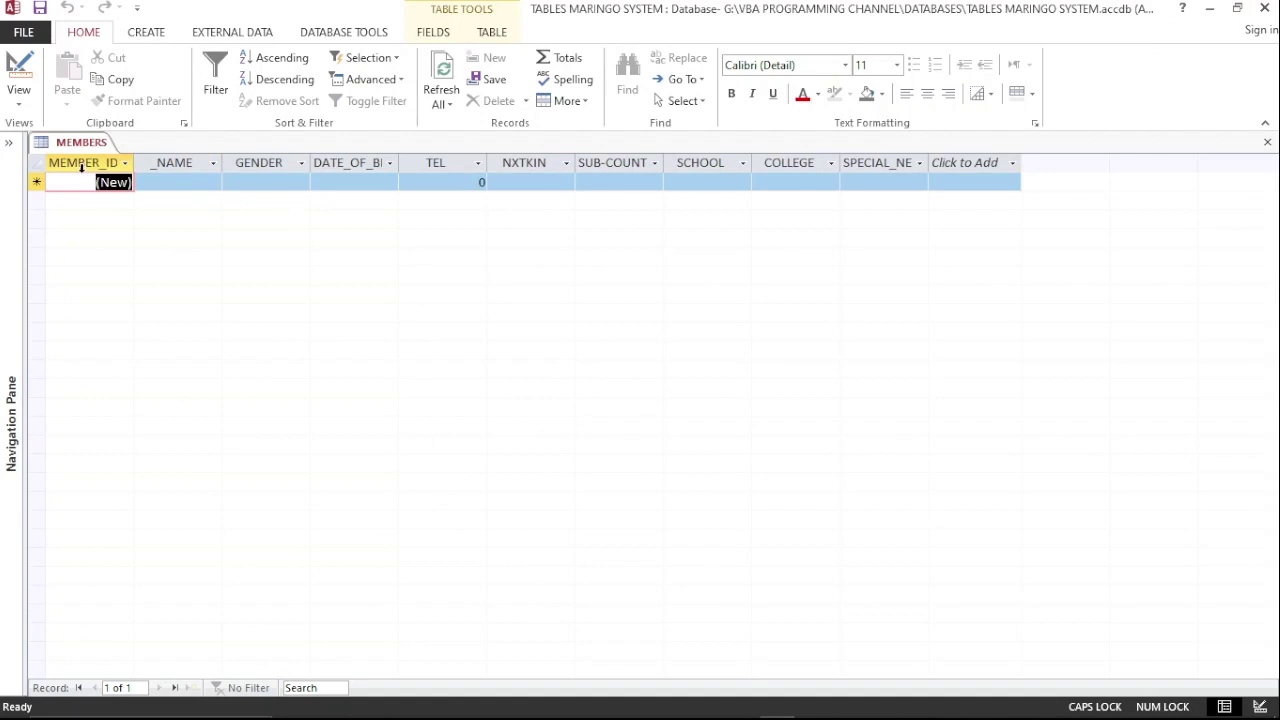
click(162, 183)
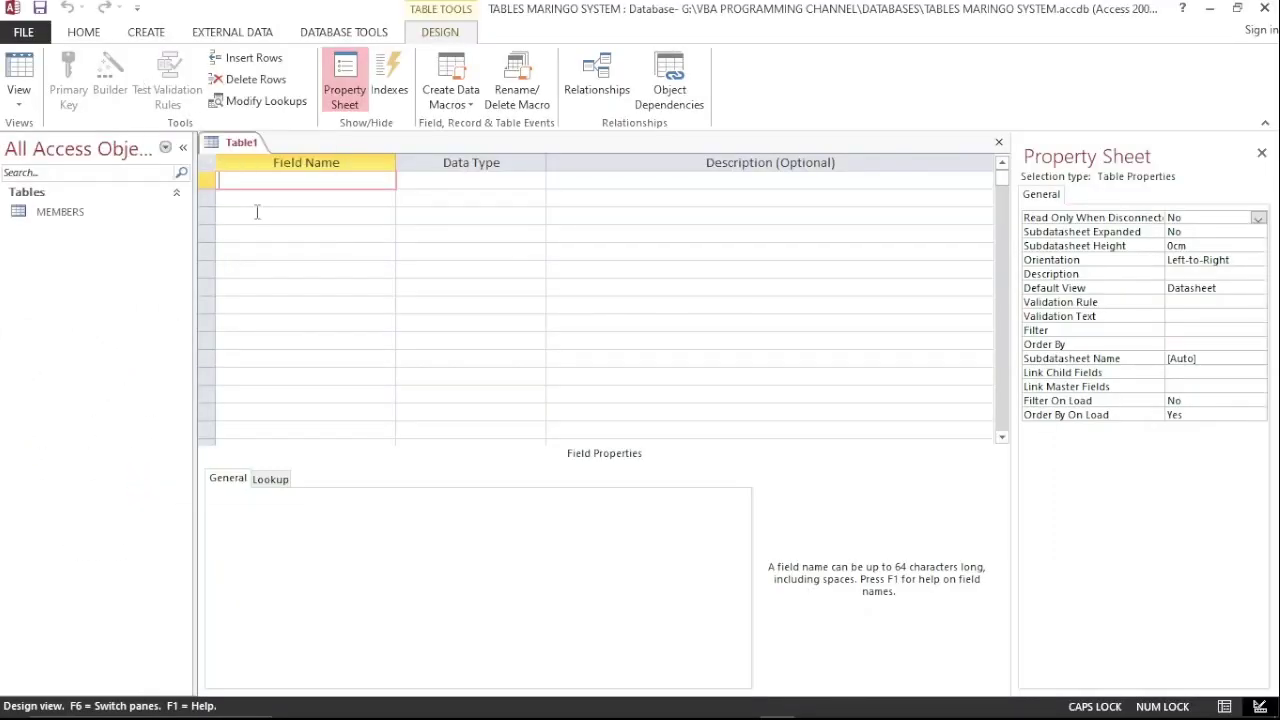
Step: Define the fields MEMBER_ID, MEMBERSHIP_FEE and _DATE in the second table's design
text(MEMBER_ID)
key(Down)
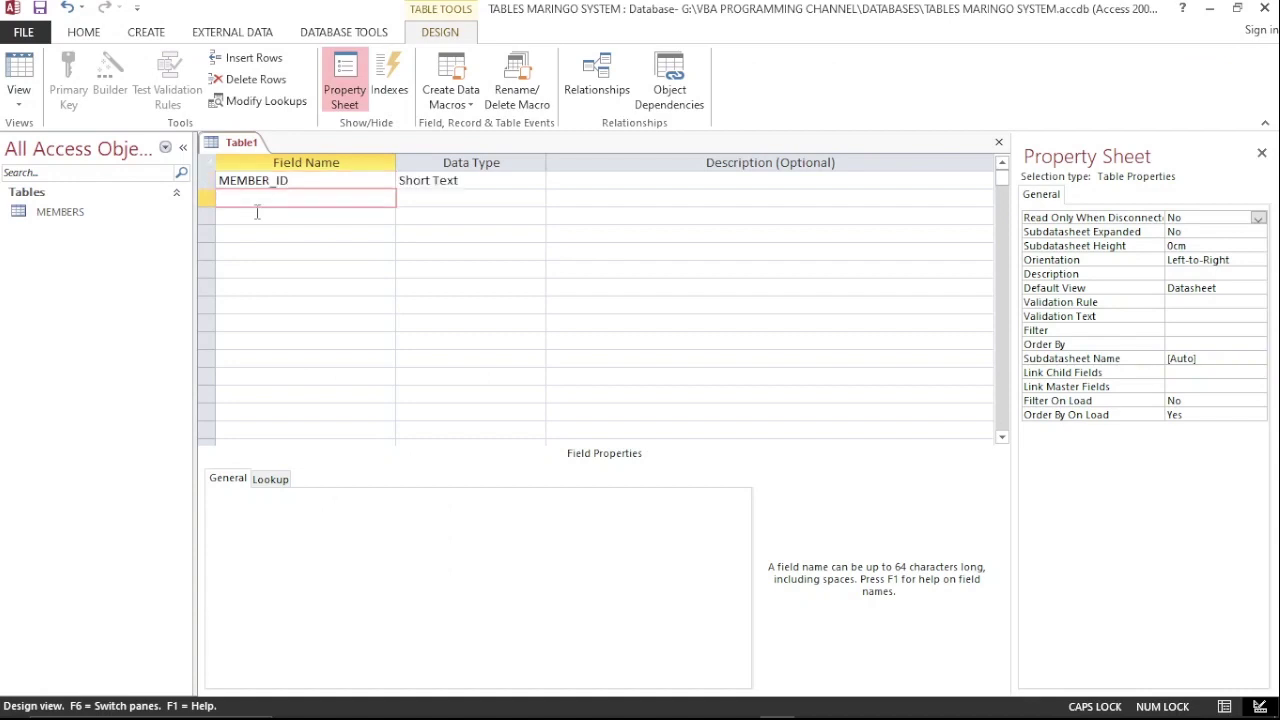
text(MEMBERSHIP_FEE)
key(Down)
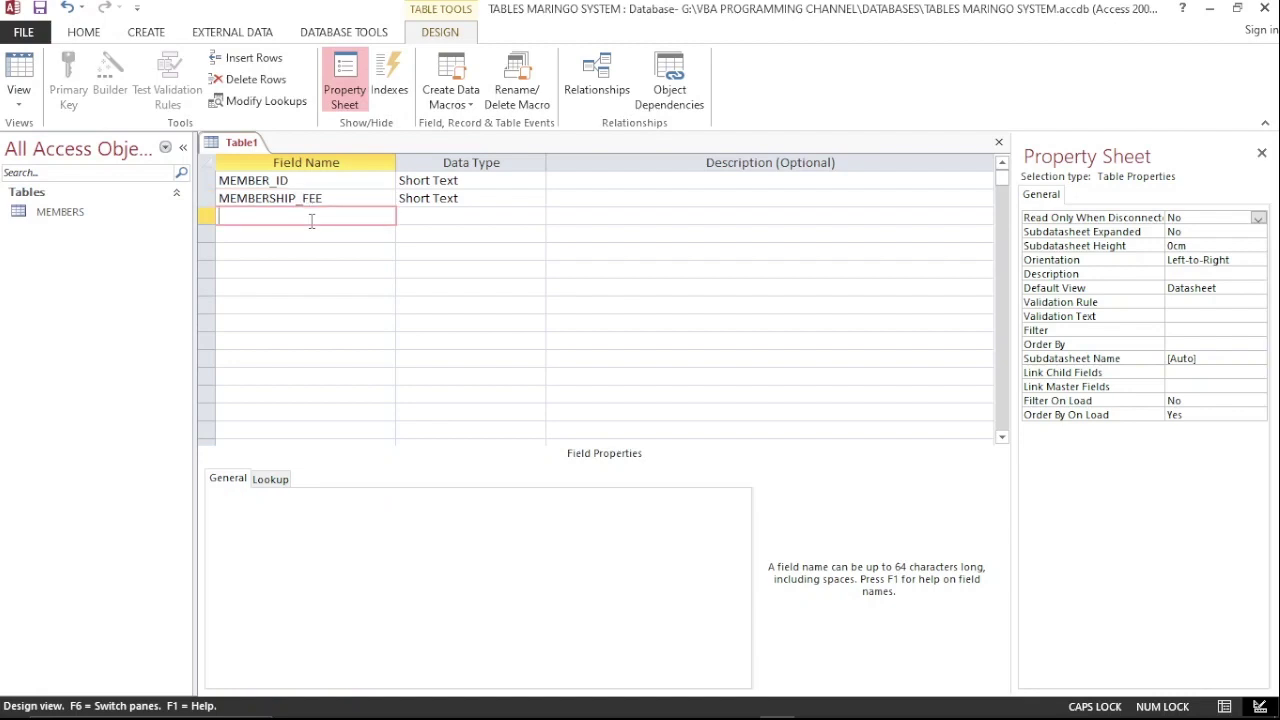
text(_DATE PA)
key(BackSpace)
key(BackSpace)
key(BackSpace)
key(Down)
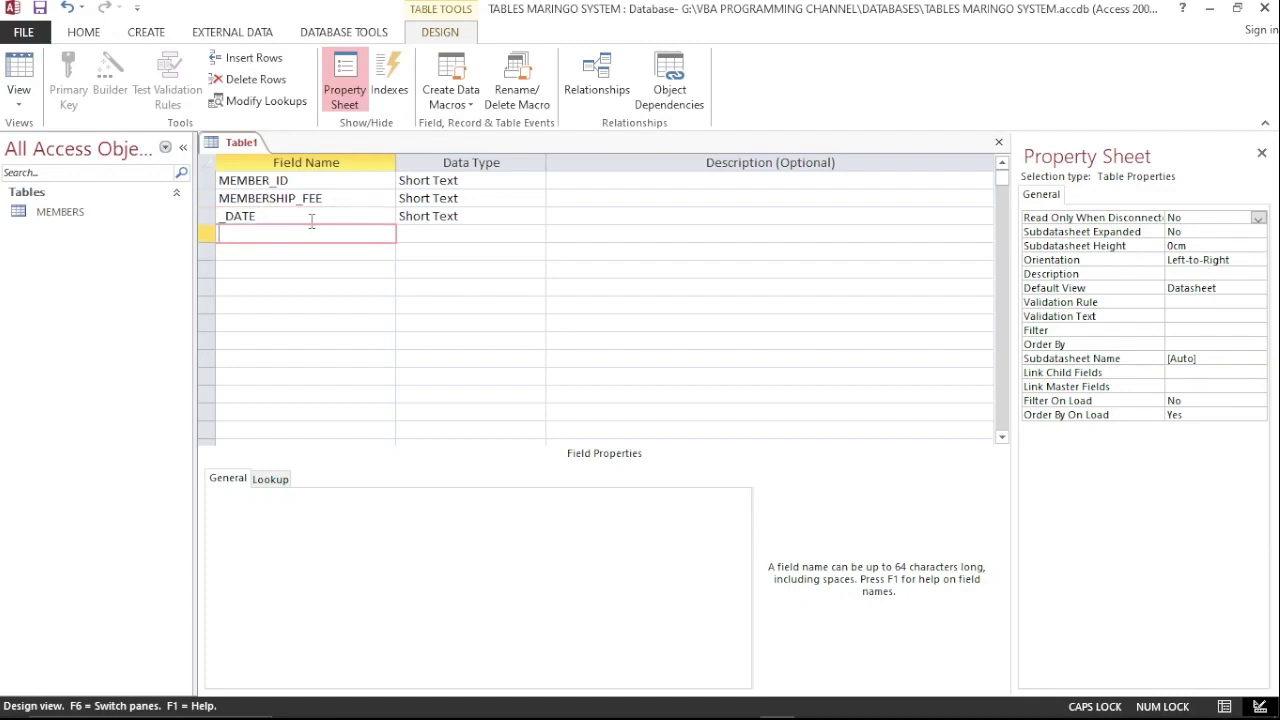
click(280, 250)
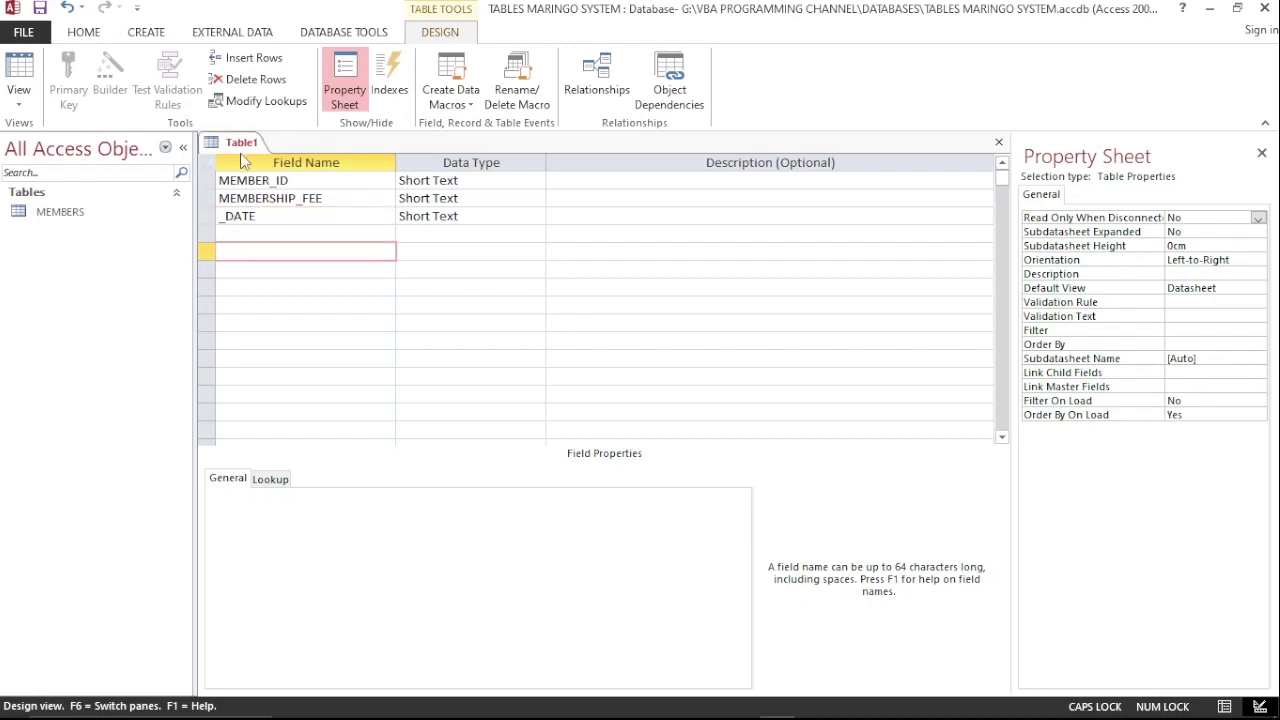
Step: Save the second table as MEMBERSHIP_FEE without letting Access create a primary key
key(ctrl+s)
text(MEM)
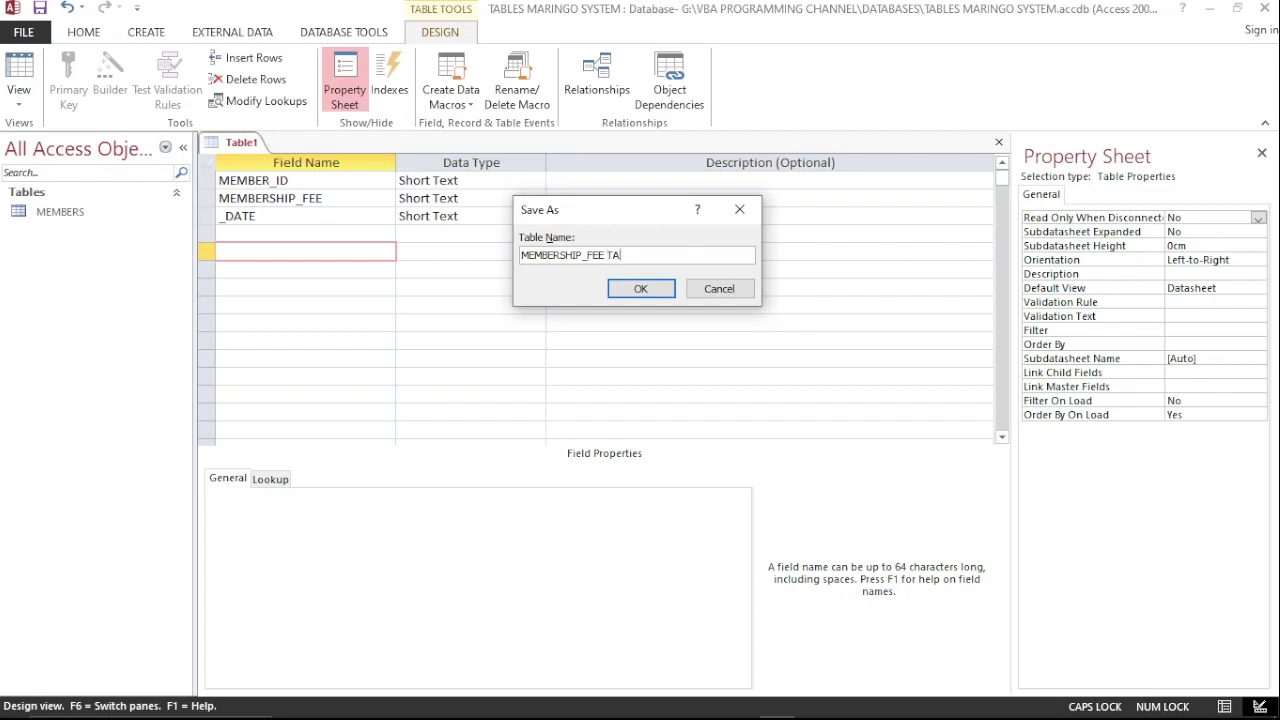
text(BERSHIP_FEE TA)
key(BackSpace)
key(BackSpace)
key(BackSpace)
key(Return)
click(643, 434)
Step: Make MEMBER_ID the primary key of MEMBERSHIP_FEE and check the table in Datasheet view before returning to its design
click(280, 180)
click(68, 80)
click(338, 358)
click(18, 70)
click(18, 70)
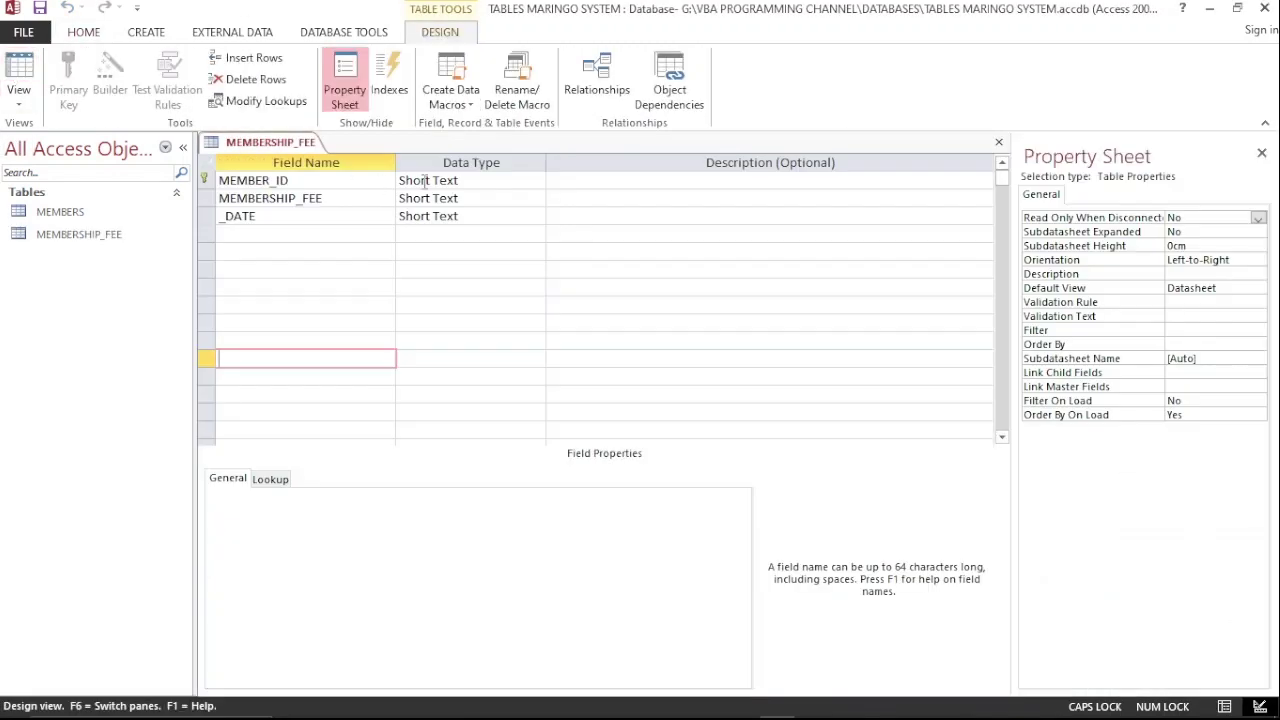
click(426, 181)
key(Return)
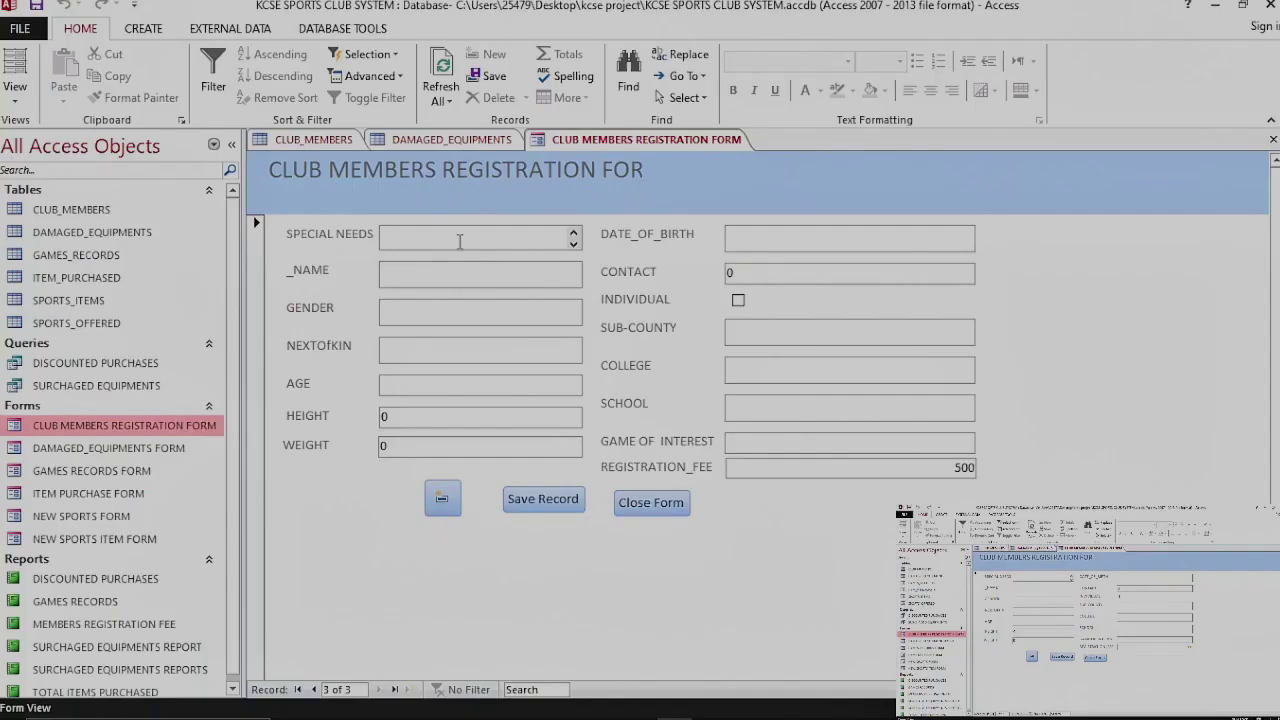
Step: Fill in the registration form with special needs n/a, the member's name, gender m and next of kin father, and mark the member as individual
text(n/a)
click(457, 272)
text(sylvester)
click(466, 310)
text(m)
click(466, 346)
text(father)
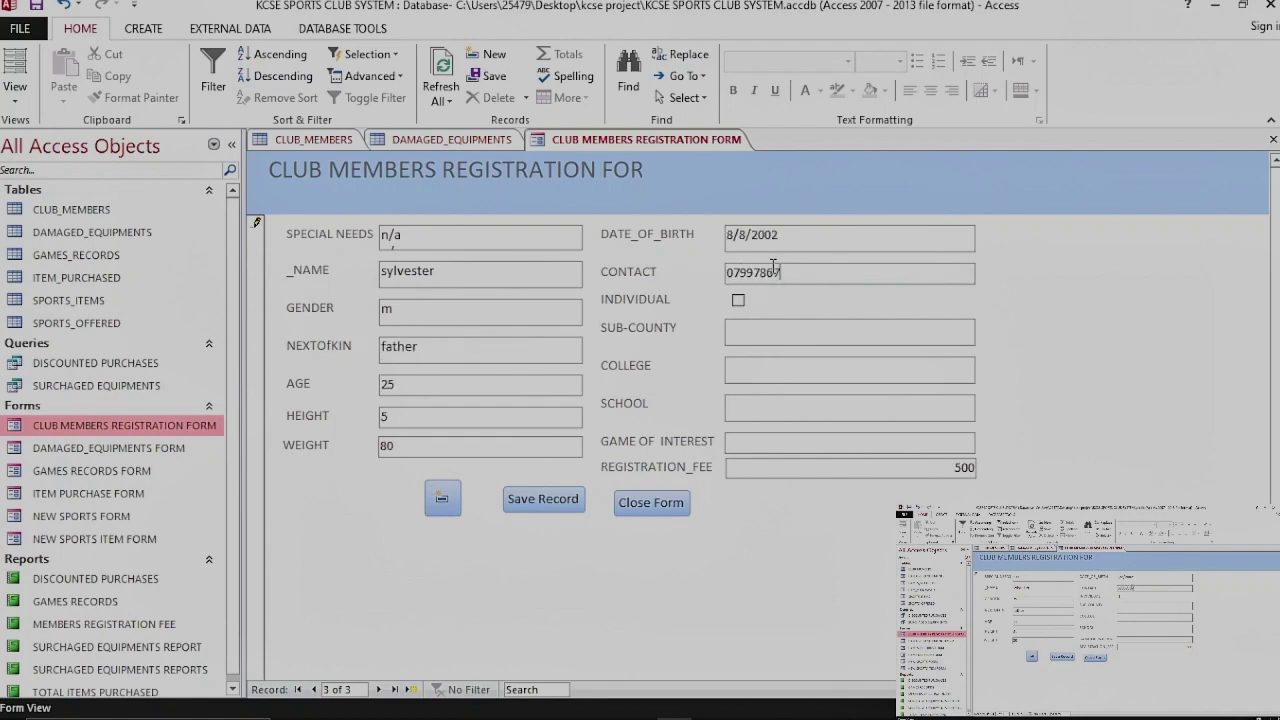
click(738, 300)
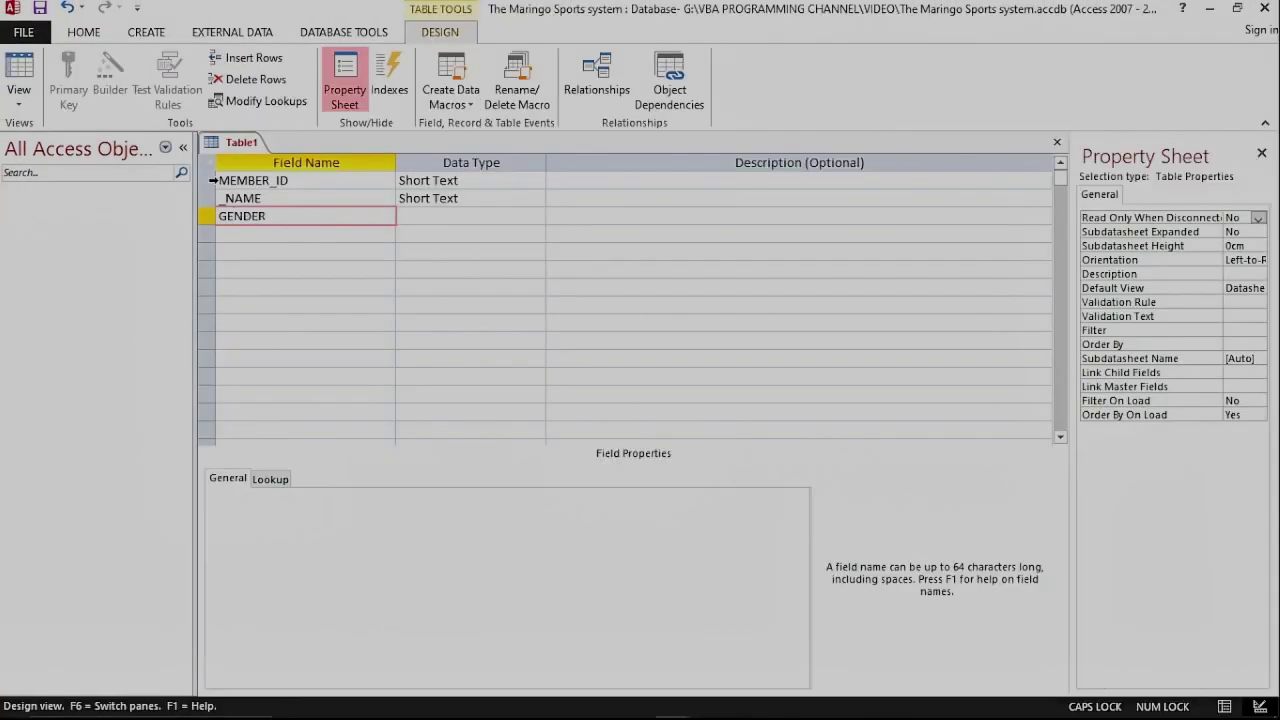
Step: Add the fields NEXT_OF_KING, REG_FEE and DATE_OF_BIRTH below GENDER in the members table design
key(Return)
key(Return)
key(Return)
text(NEXT)
text(_OF_KING)
key(Return)
key(Return)
key(Return)
text(REG_FEE)
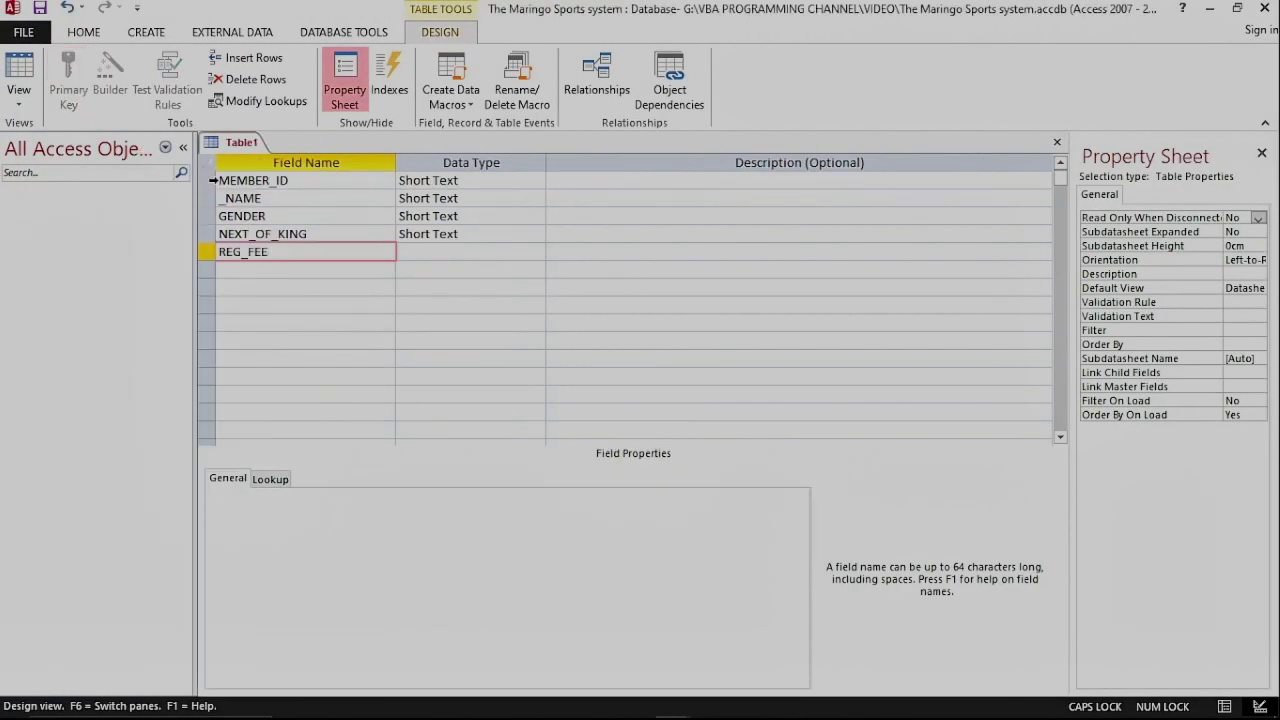
key(Return)
key(Return)
key(Return)
text(DATE_OF_)
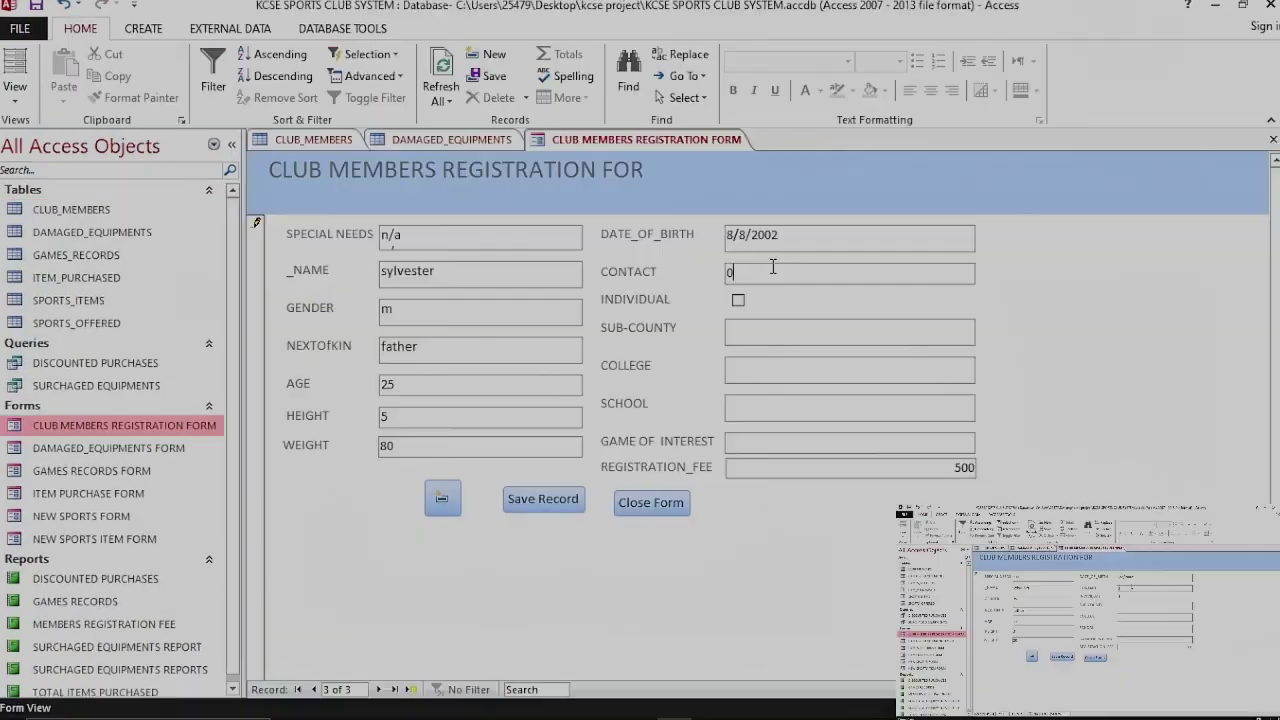
Step: Enter the member's contact number in the registration form and mark the member as individual
text(799786)
click(740, 300)
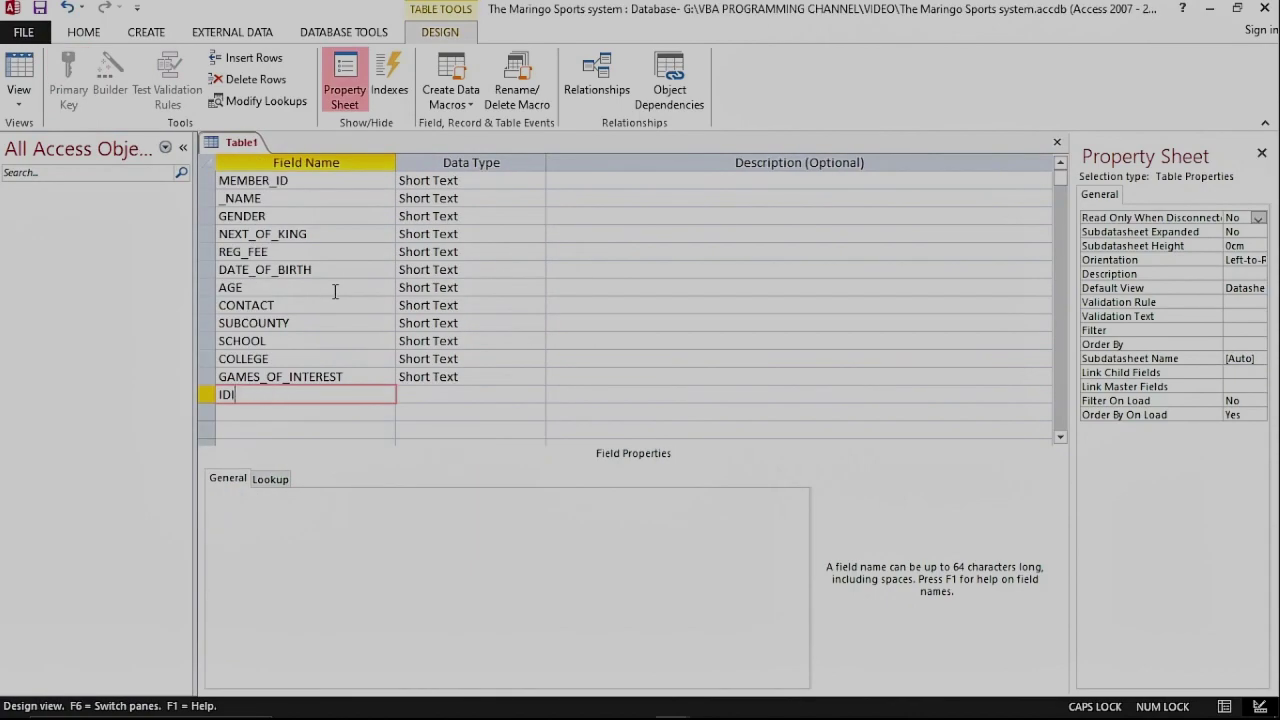
Step: Correct the field name being entered below GAMES_OF_INTEREST to INDIVIGUAL
key(BackSpace)
key(BackSpace)
text(NDIVIGUAL)
key(Tab)
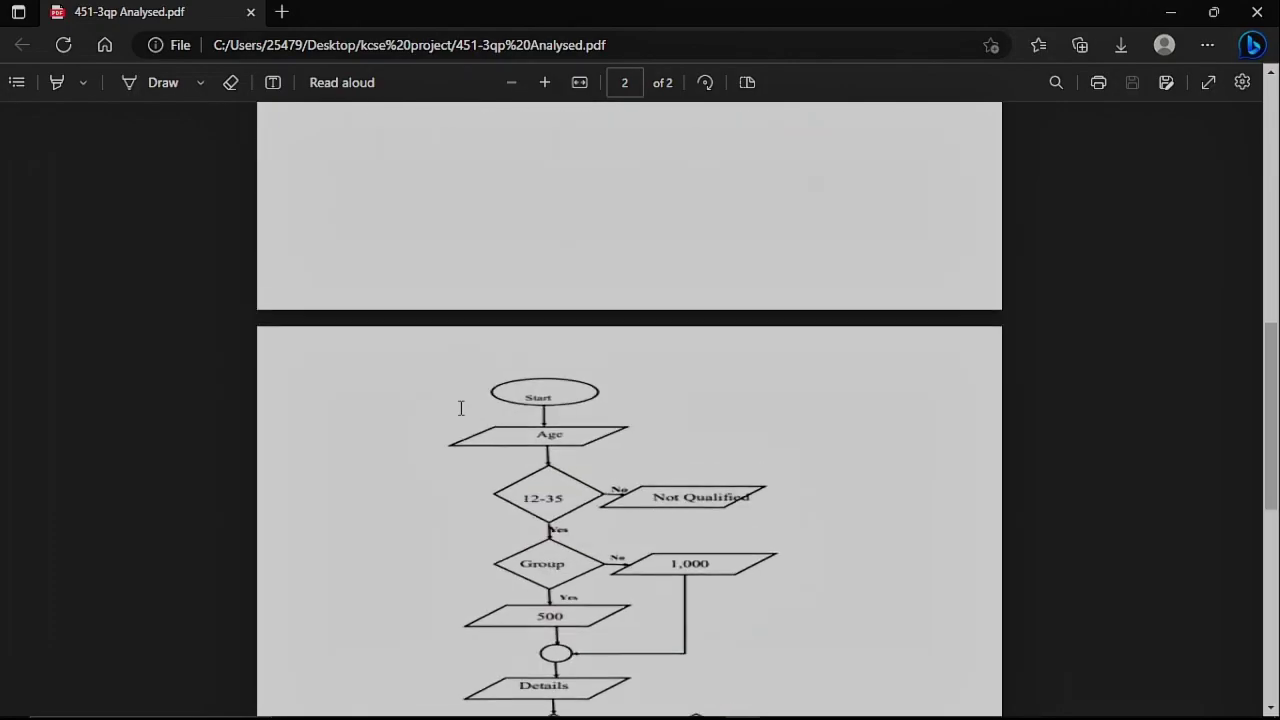
scroll(461, 408, up, 8)
scroll(489, 367, down, 4)
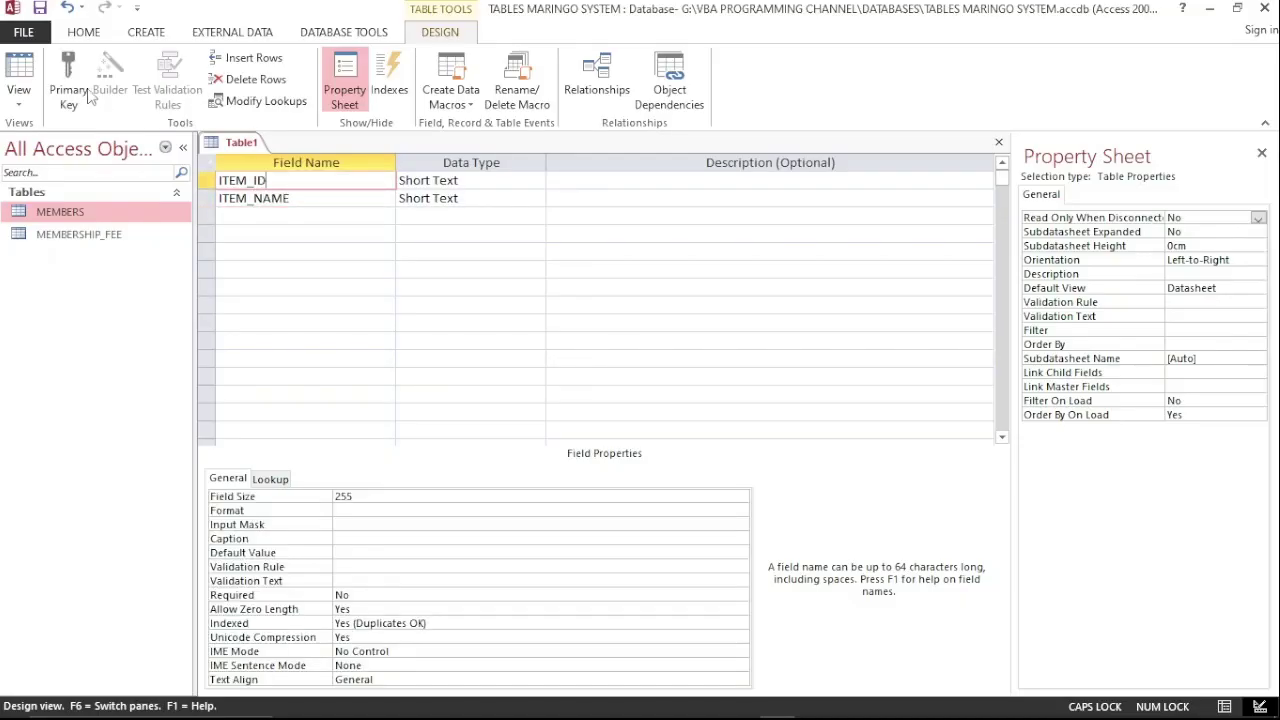
Step: Make ITEM_ID the primary key of the new table and set its data type to AutoNumber
click(303, 197)
click(459, 180)
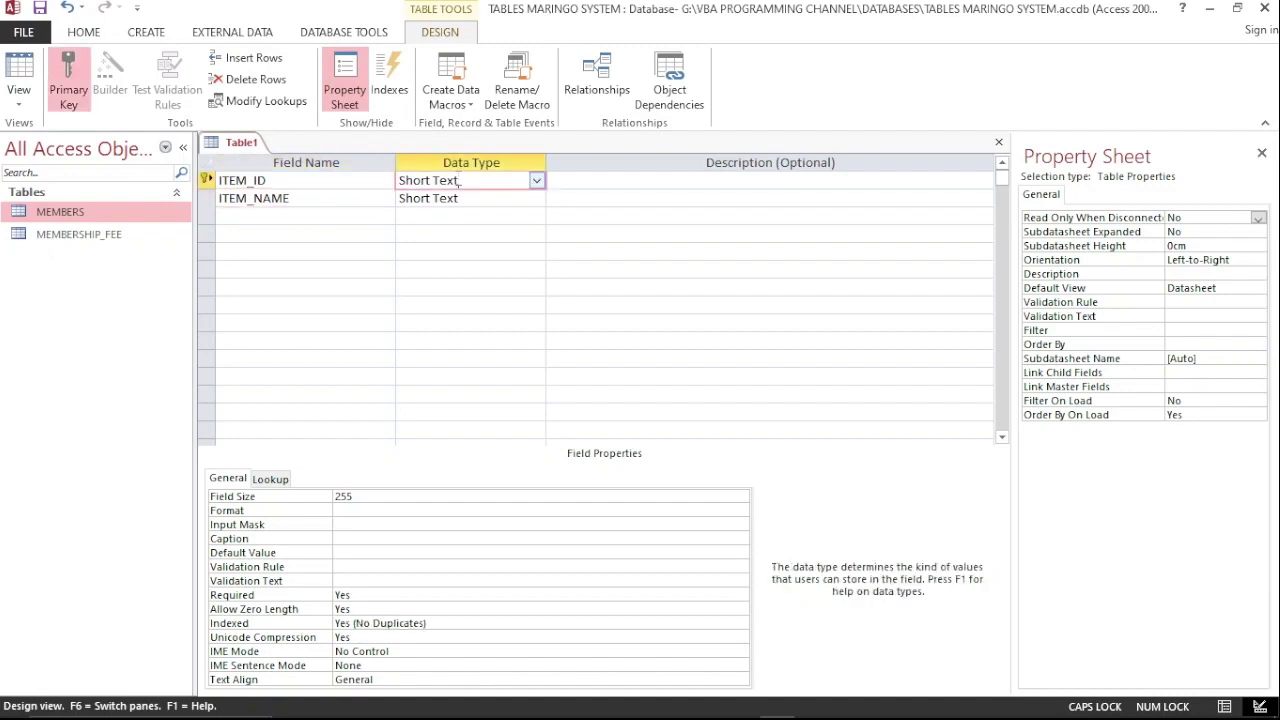
click(537, 180)
click(440, 287)
click(252, 198)
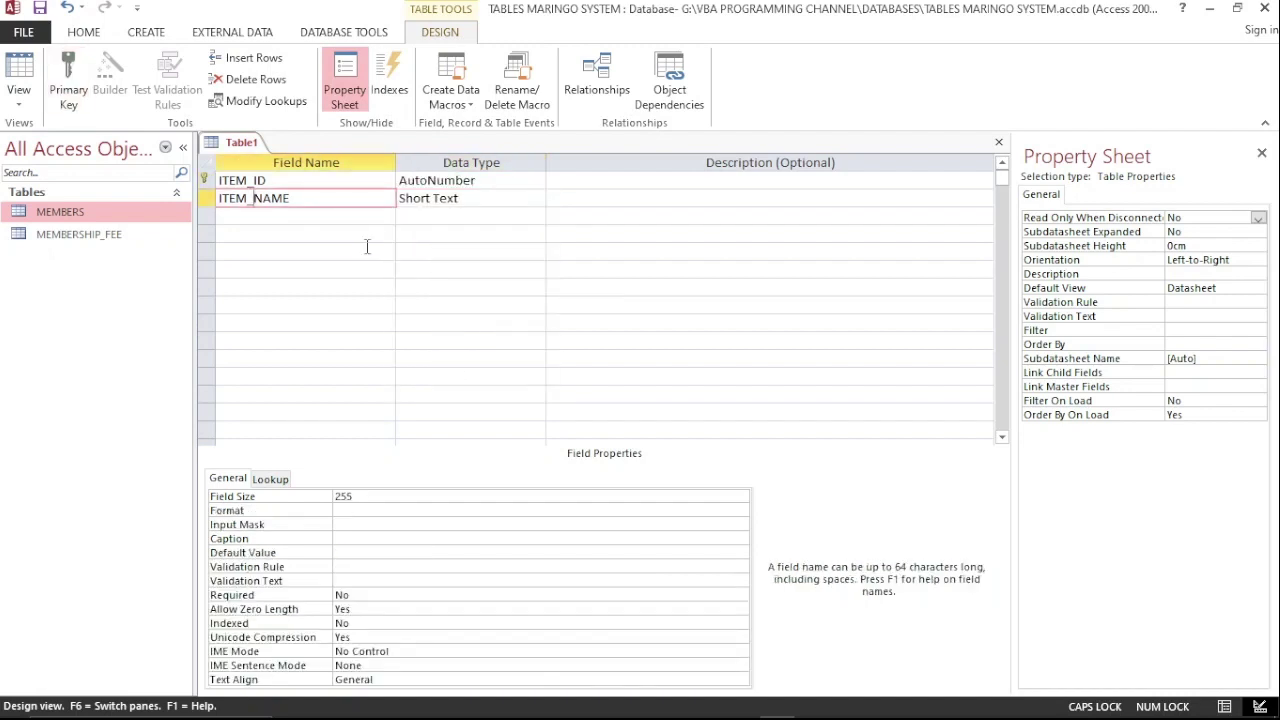
Step: Add a PRICE field below ITEM_NAME with the Number data type
click(356, 215)
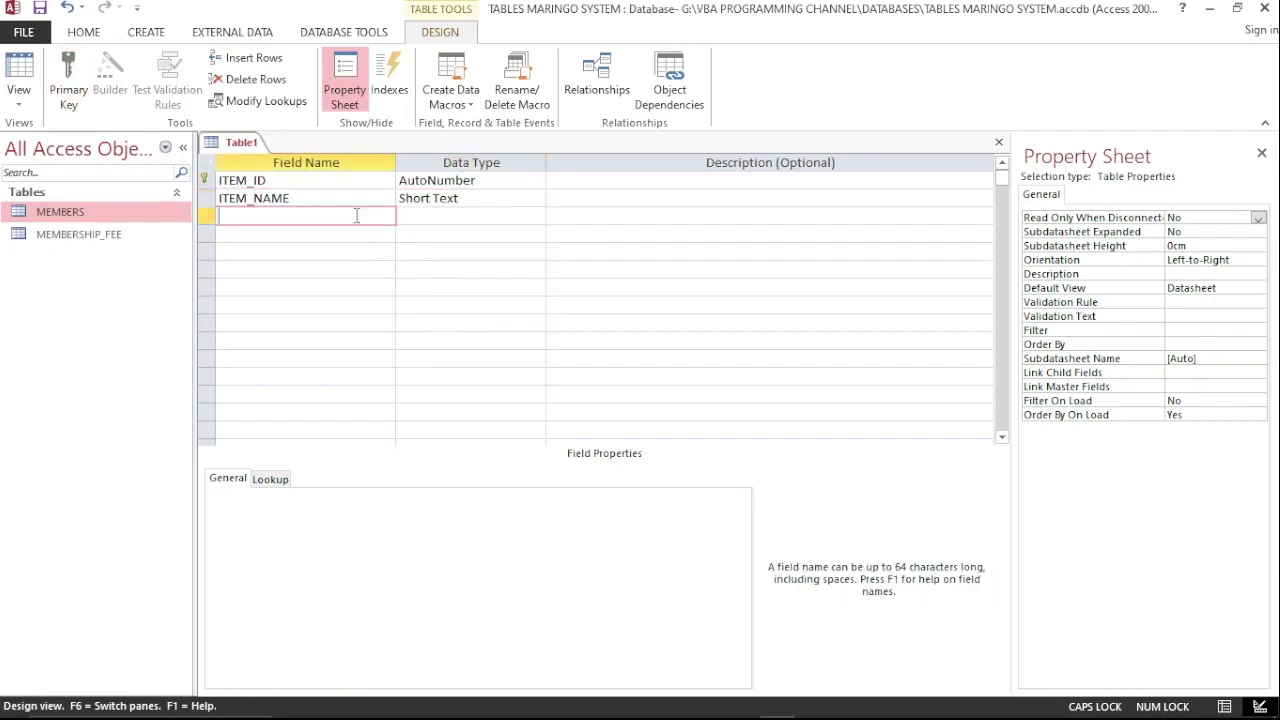
text(PRICE)
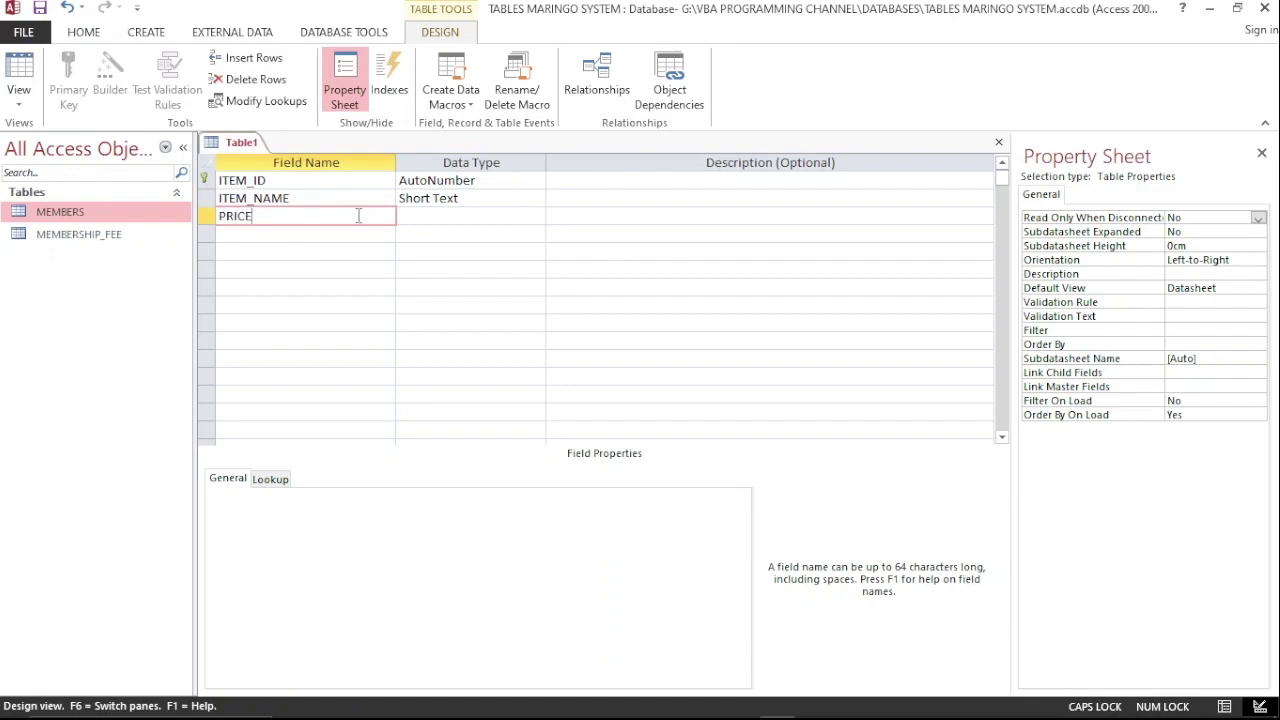
click(433, 216)
click(537, 218)
click(454, 270)
Step: Save the new table as SPORTS_ITEMS
key(ctrl+s)
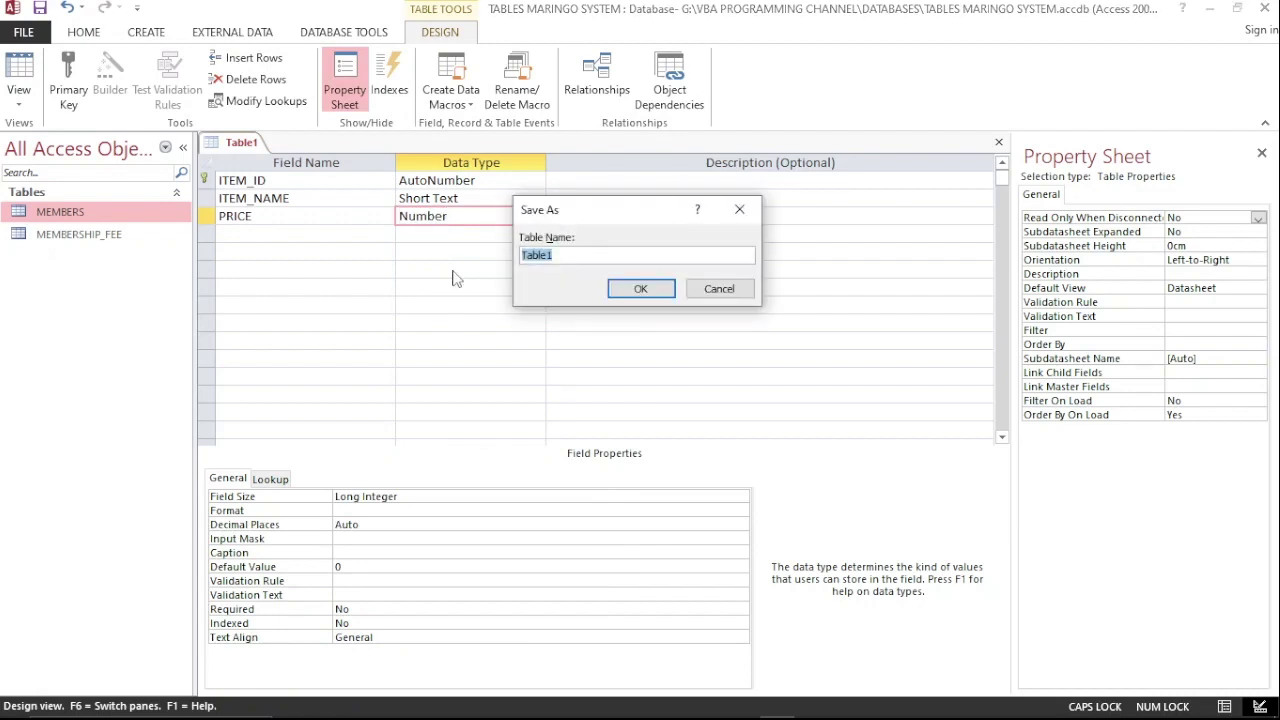
text(SPORTS_ITEMS)
key(alt+Tab)
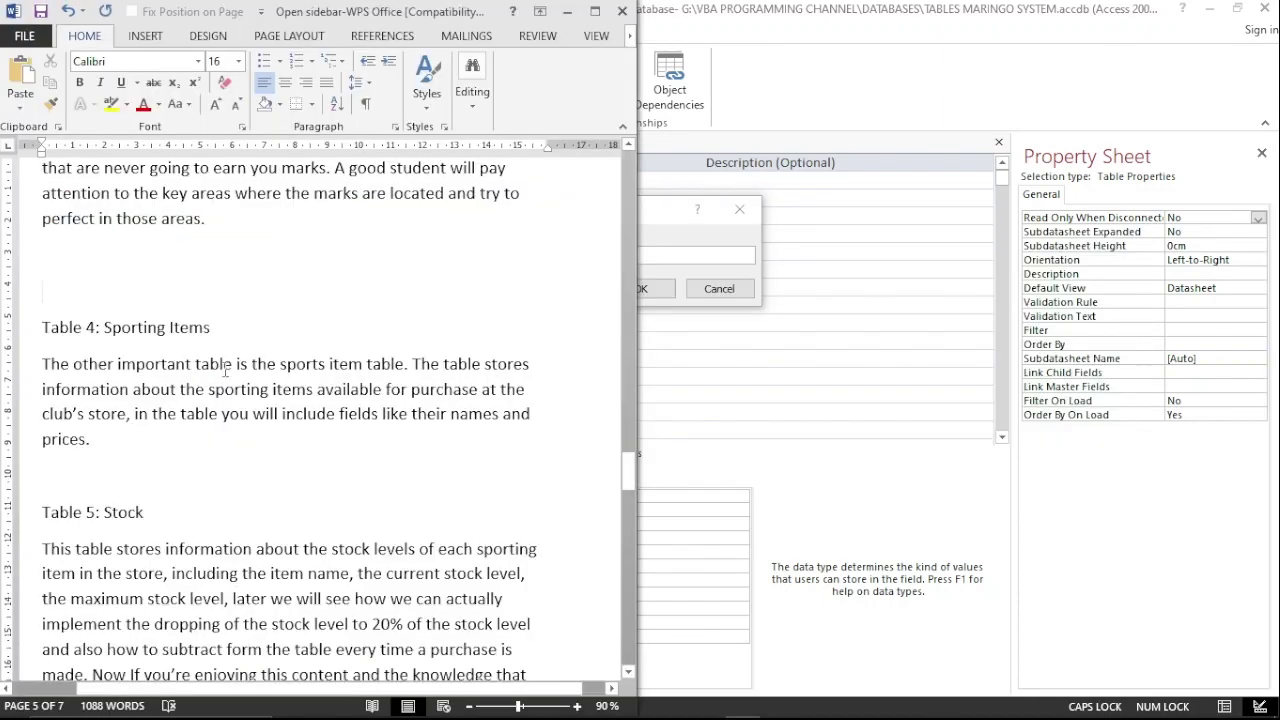
key(alt+Tab)
click(638, 289)
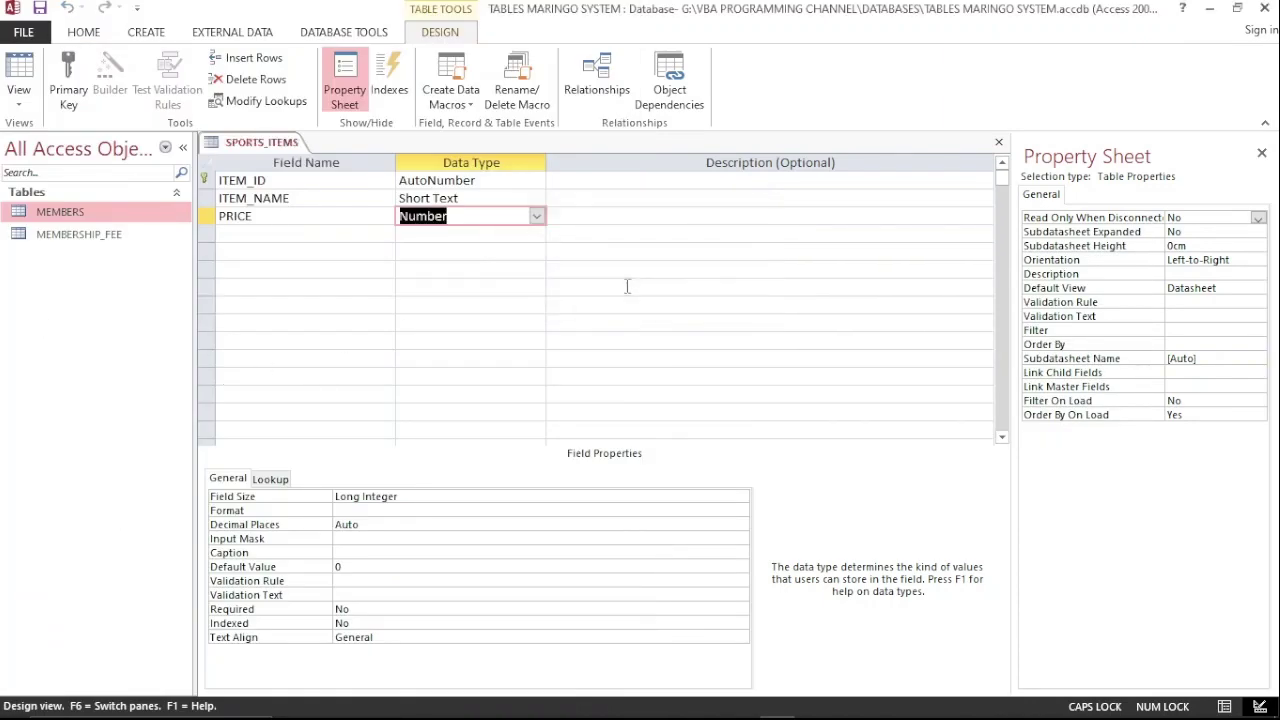
Step: Show SPORTS_ITEMS in Datasheet view and add a HOCKEY STICK record priced at 1500
click(19, 72)
click(345, 183)
text(HOCKEY STICK)
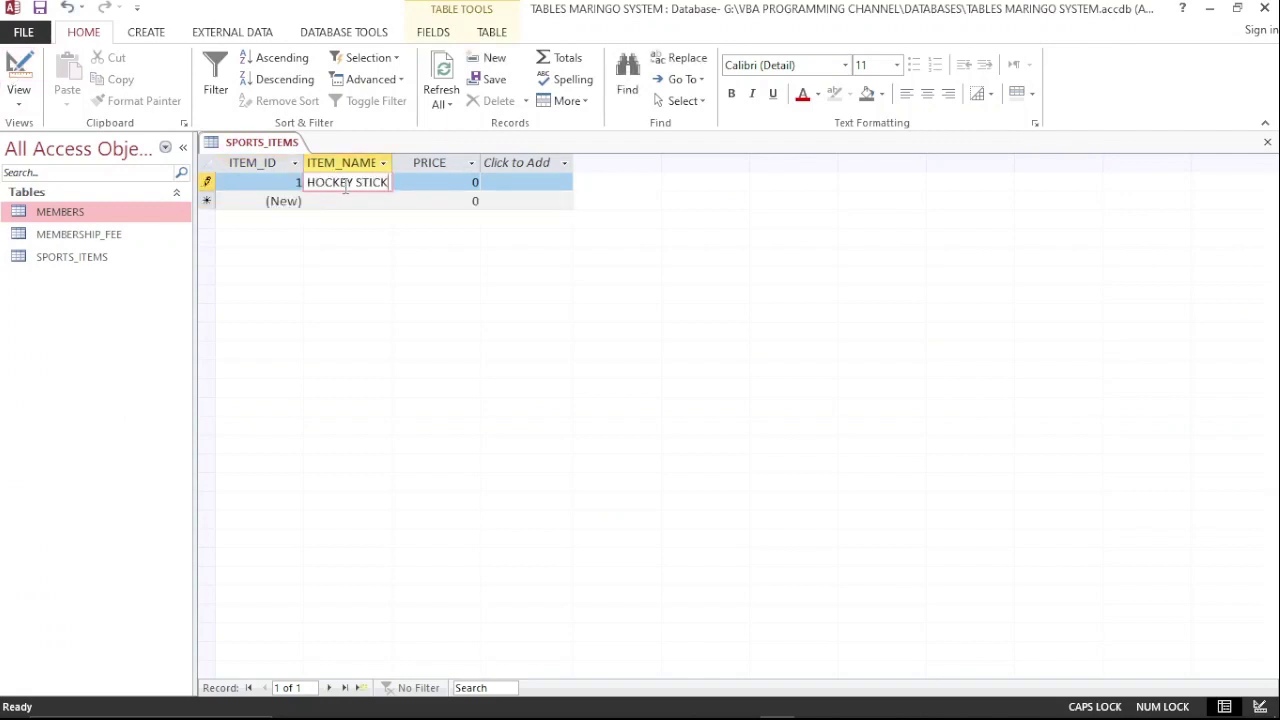
key(Tab)
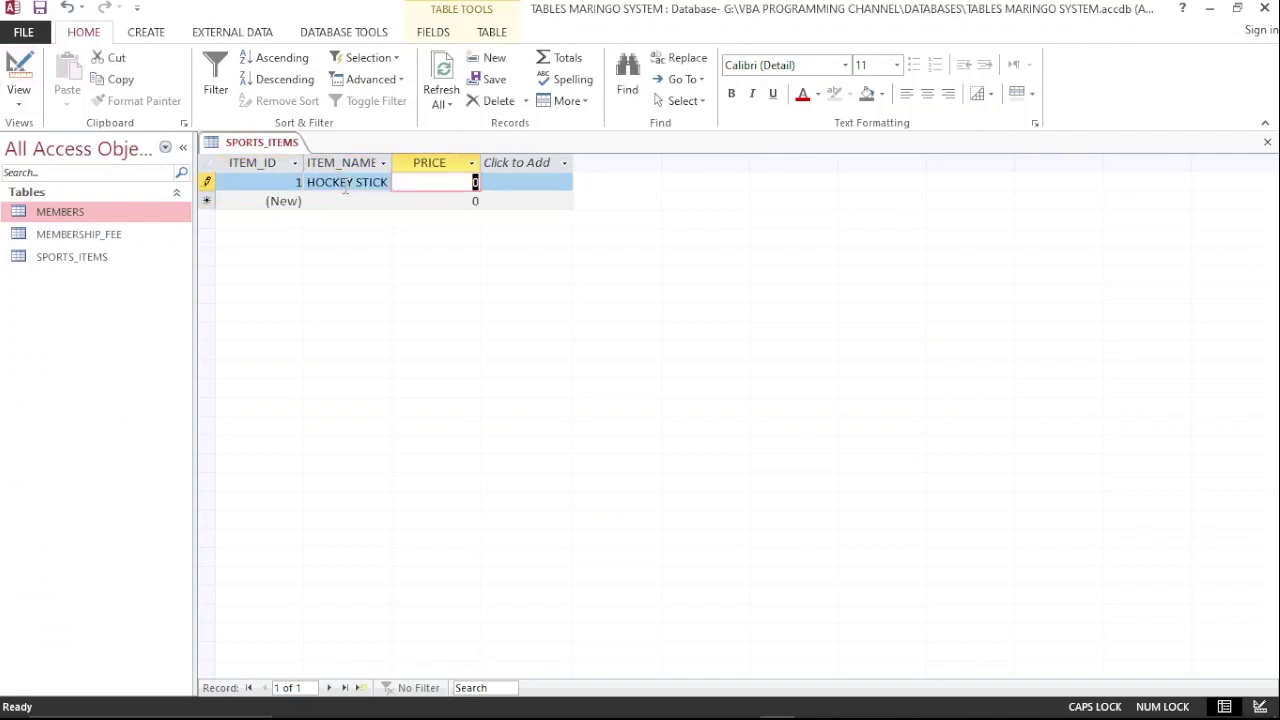
text(1500)
key(Down)
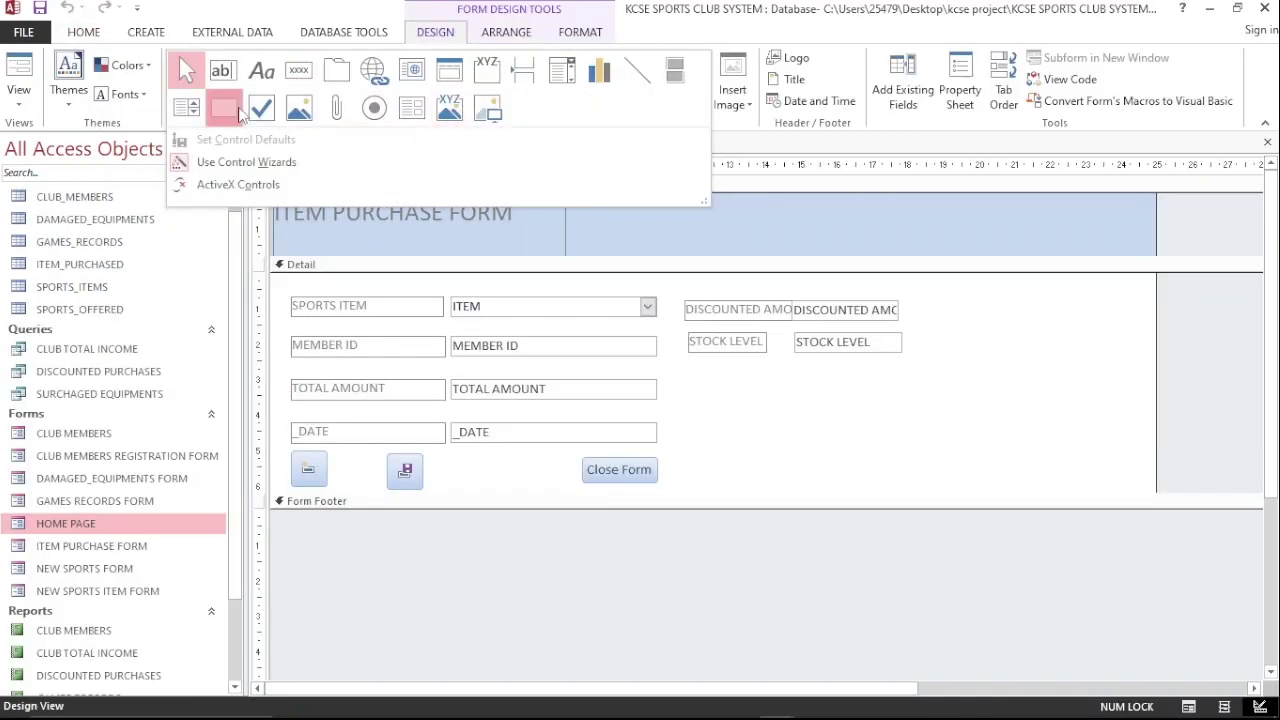
Step: Draw a rectangle over the item purchase form's main fields and buttons, fill it with blue and send it to the back
click(223, 106)
drag(289, 286, 679, 515)
click(580, 32)
click(247, 94)
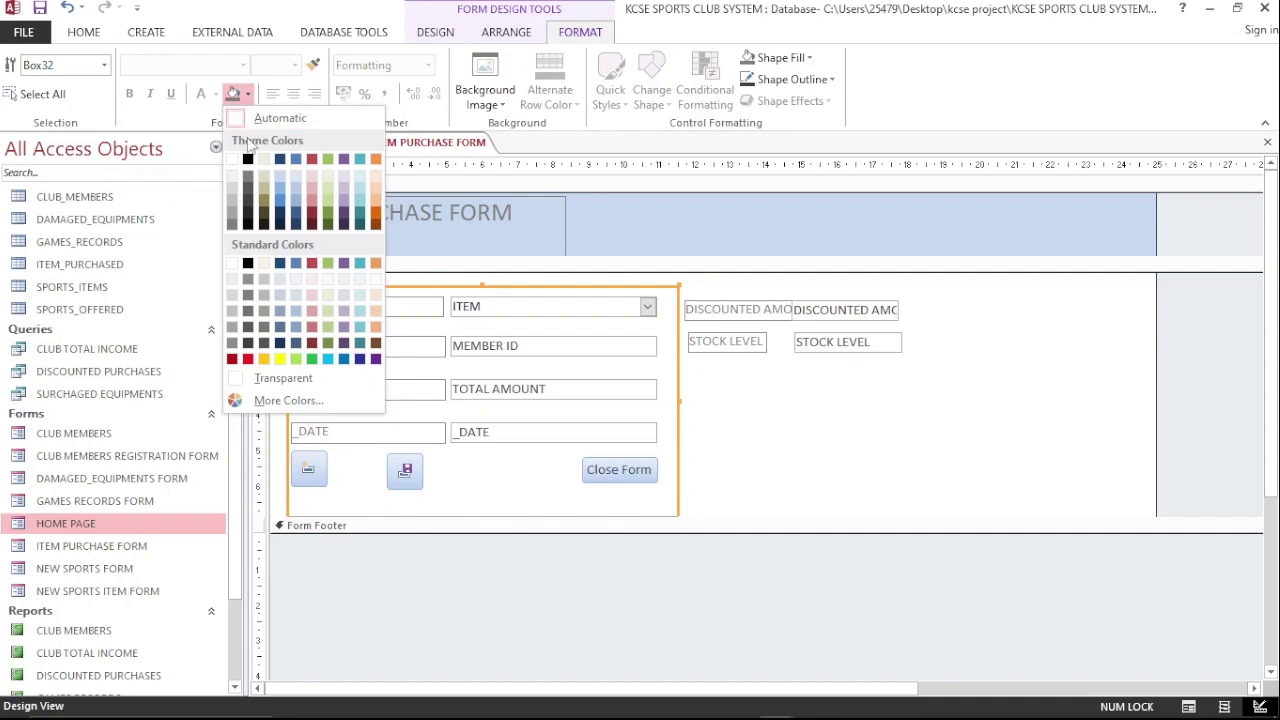
click(285, 192)
click(506, 32)
click(1016, 90)
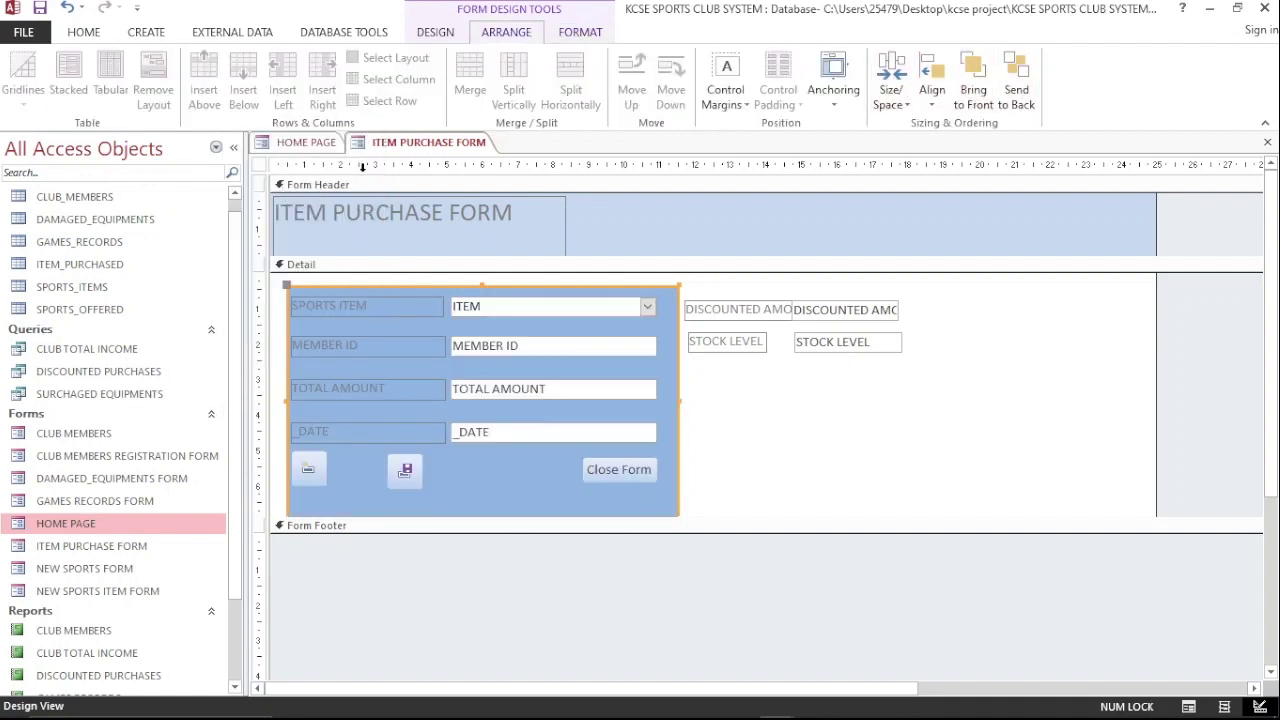
Step: Make the purchase form's title and the field labels in the blue panel bold and black
click(362, 165)
shift+click(368, 283)
click(580, 32)
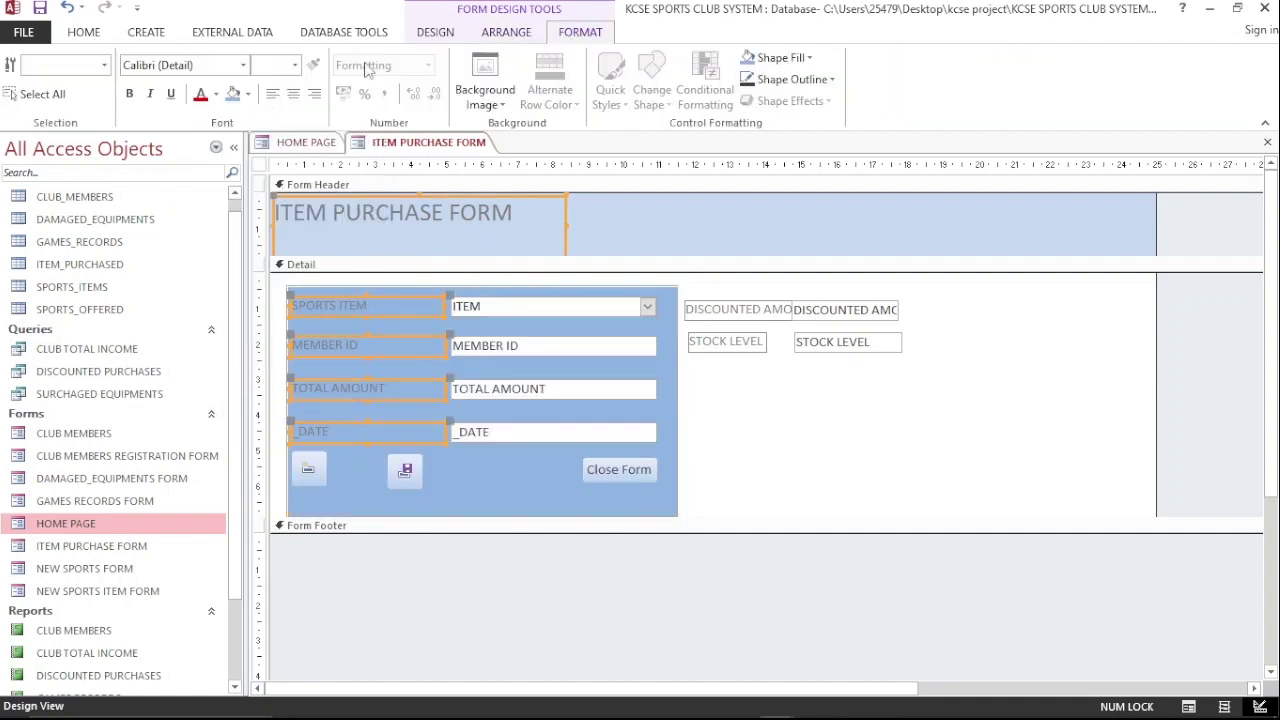
click(130, 94)
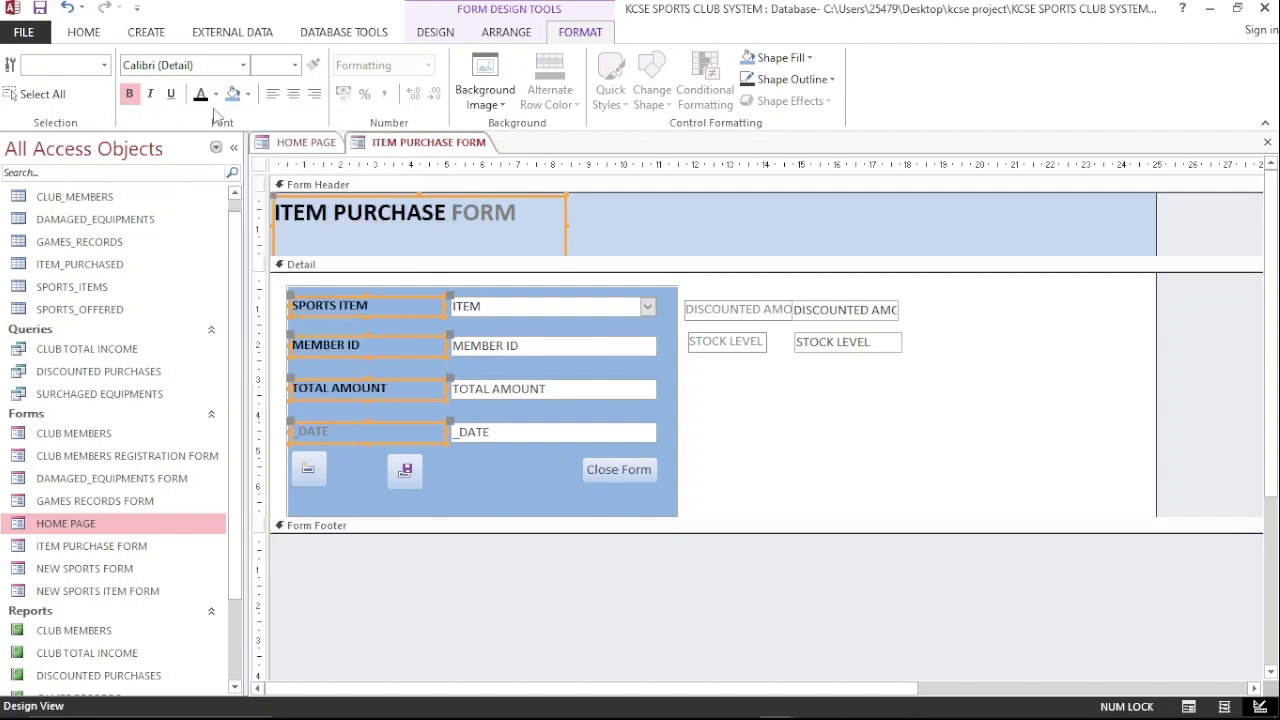
Step: Arrange the three command buttons in a tabular layout, centre them in the blue panel and check the result in Form view
click(260, 468)
click(506, 32)
click(110, 92)
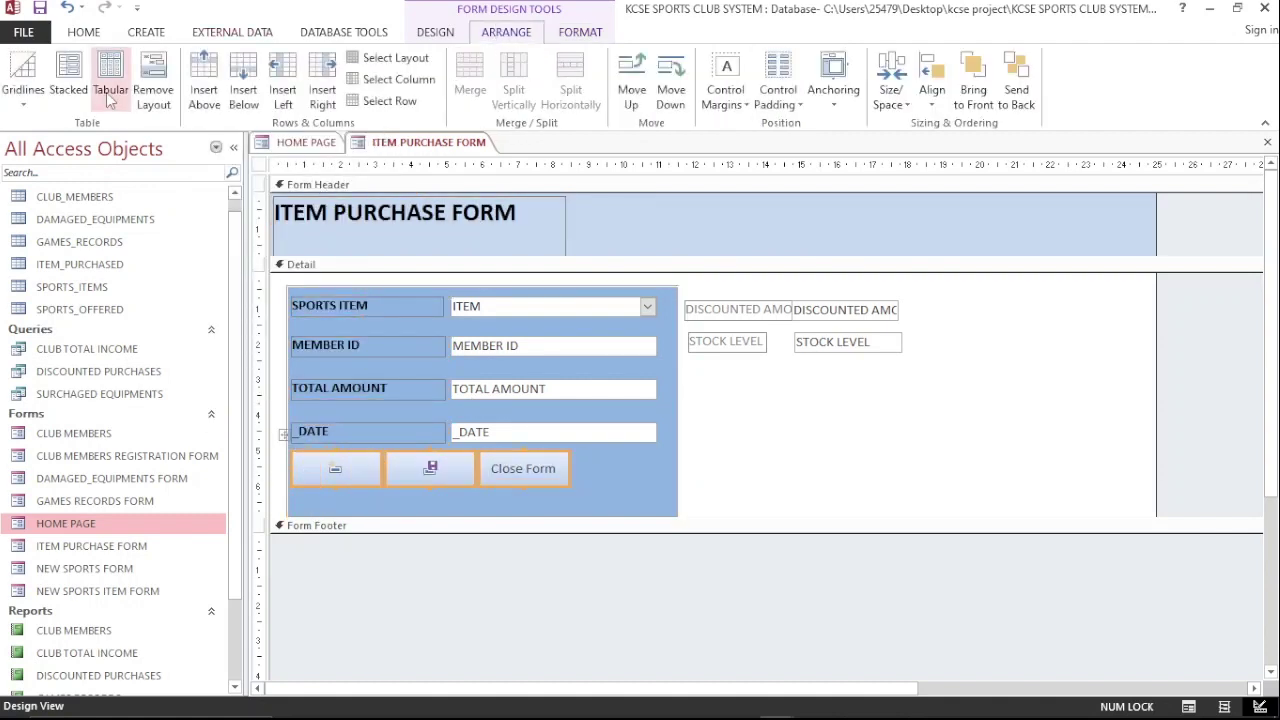
drag(426, 476, 479, 481)
click(1188, 707)
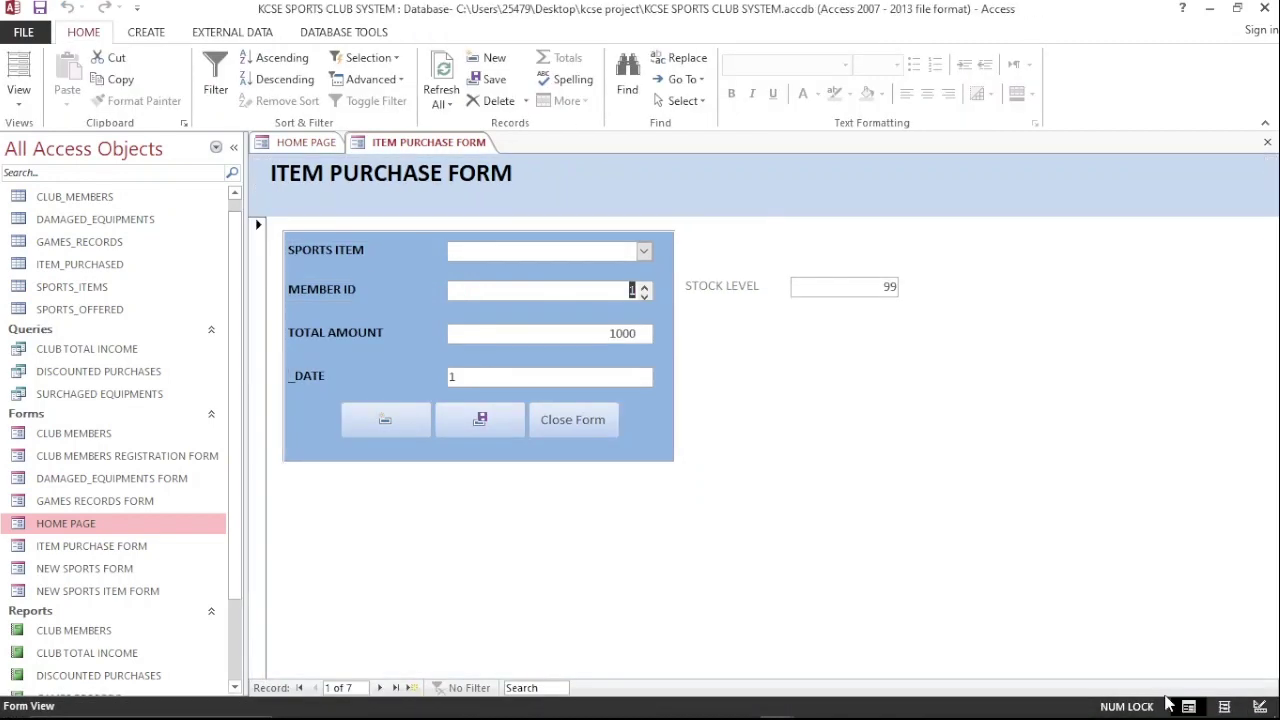
Step: Move STOCK LEVEL into the blue panel, shift the date row and buttons down, and stack it under TOTAL AMOUNT
click(1260, 707)
drag(748, 415, 617, 424)
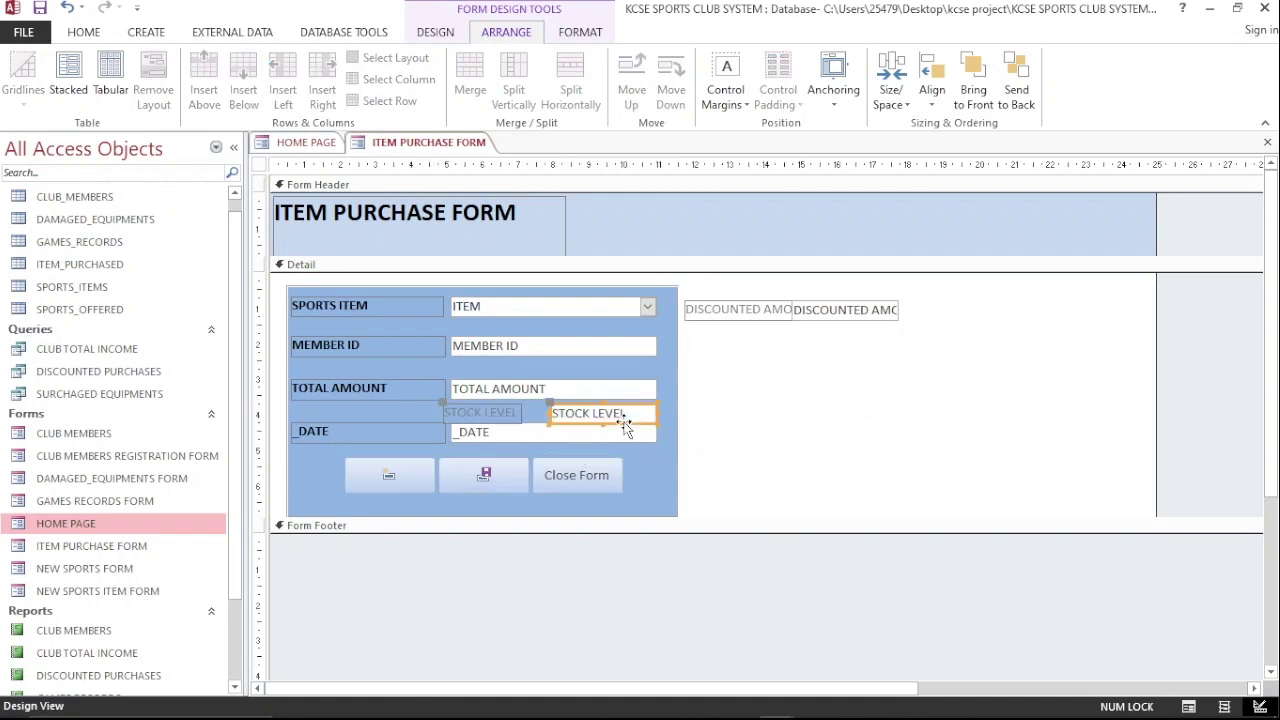
click(266, 431)
drag(304, 484, 304, 504)
click(487, 405)
shift+click(489, 395)
click(68, 80)
click(715, 457)
Step: Make the STOCK LEVEL label bold and change the _DATE label's text to DATE
click(330, 420)
click(588, 32)
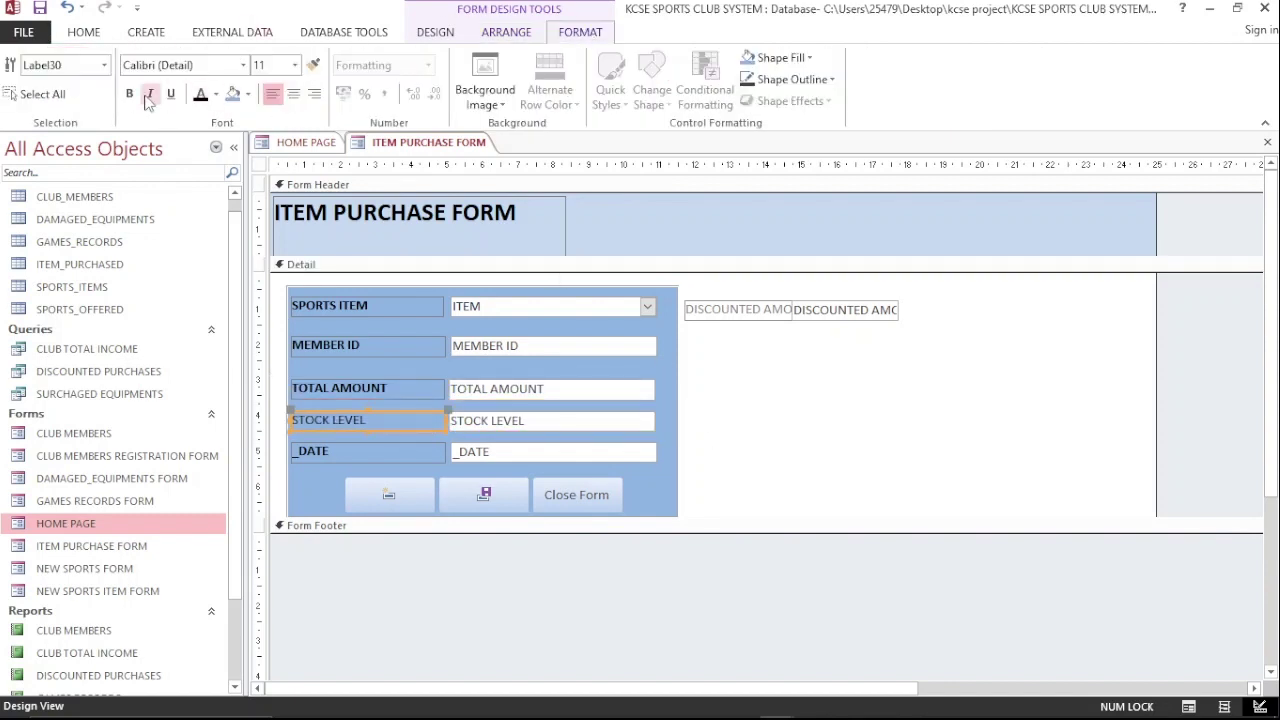
click(294, 451)
key(Delete)
Step: Display the purchase form in Form view and choose a sports item
click(1188, 706)
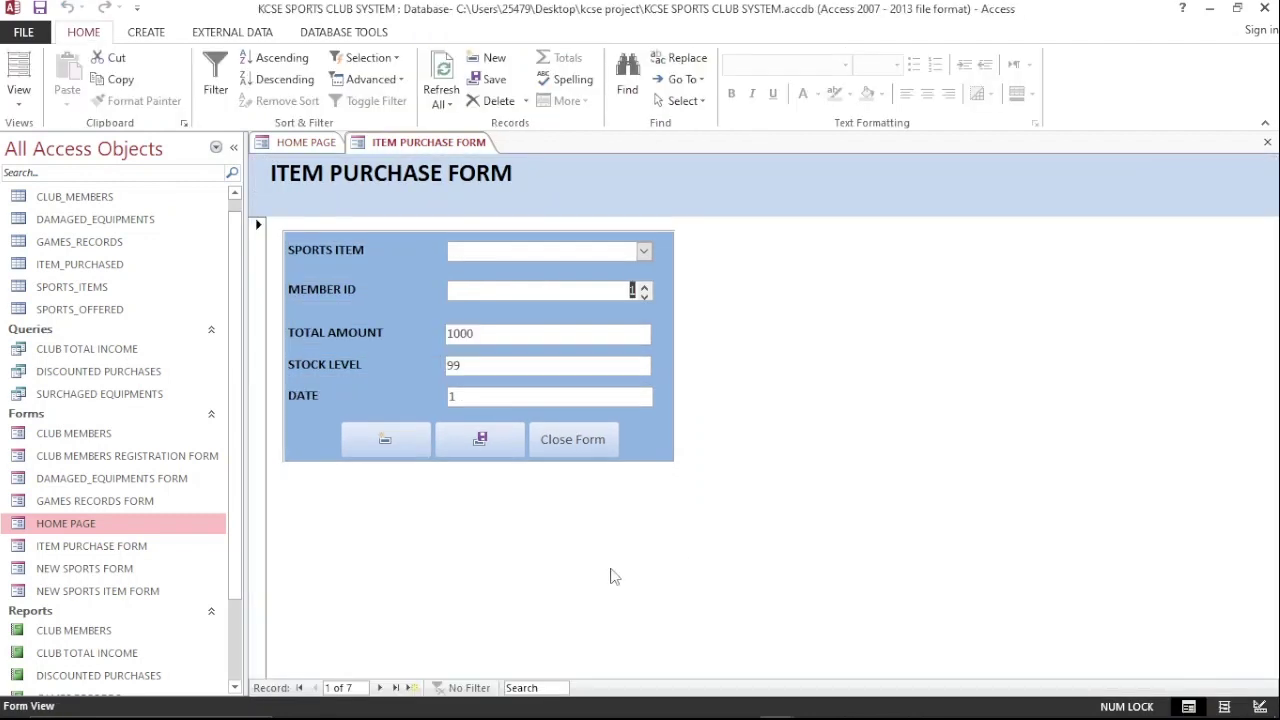
click(645, 252)
click(517, 289)
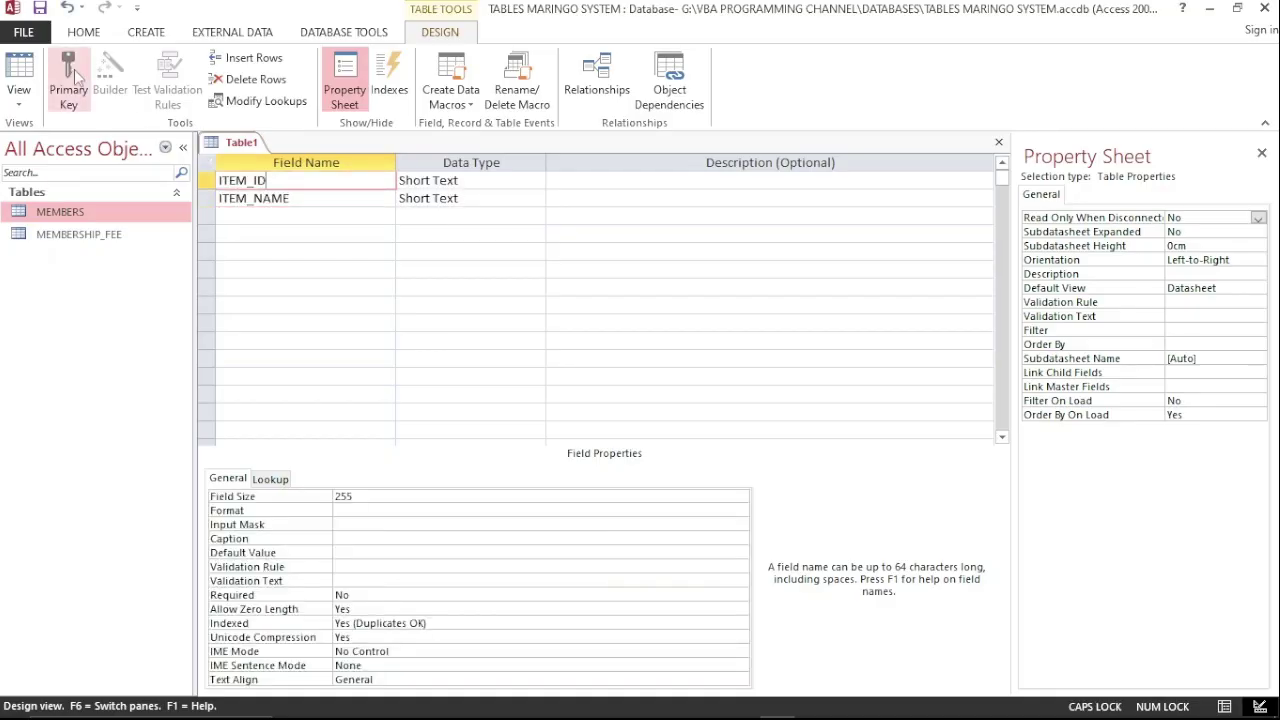
Step: Set ITEM_ID as the table's primary key with the AutoNumber data type
click(459, 180)
click(536, 180)
click(410, 287)
click(299, 204)
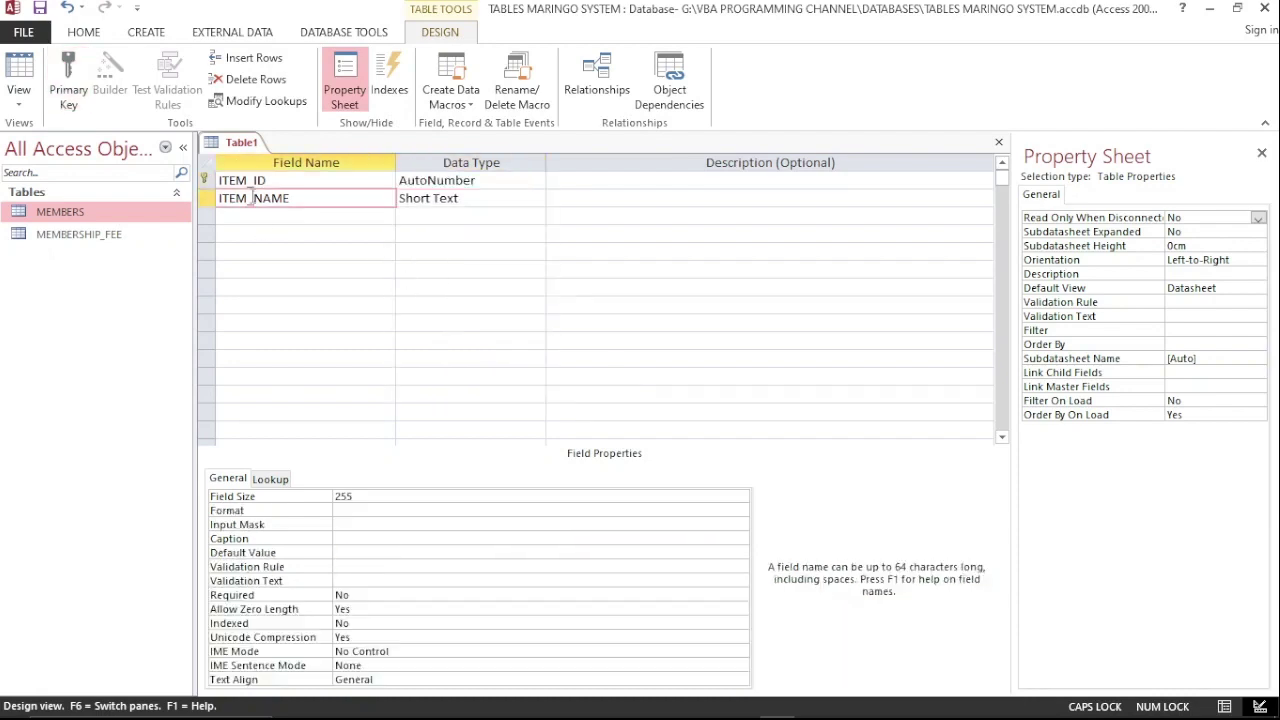
Step: Add a PRICE field of type Number and save the table as SPORTS_ITEMS
click(356, 216)
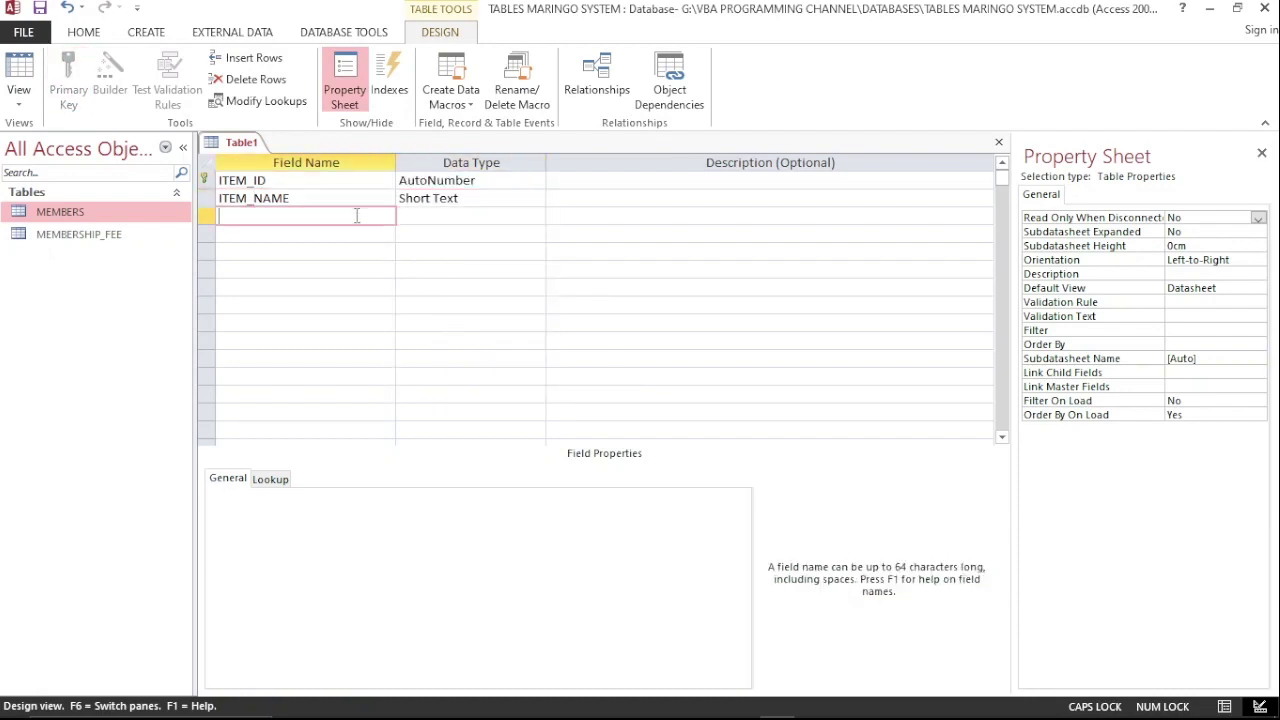
text(PRICE)
click(430, 216)
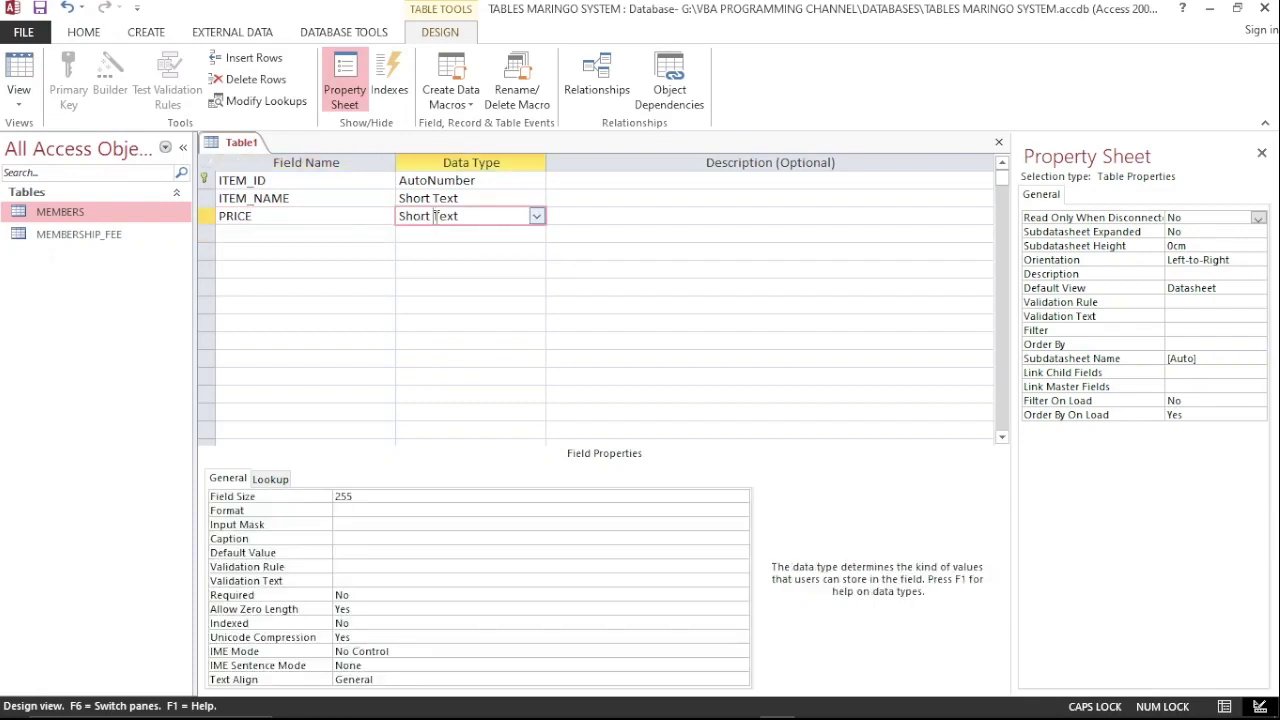
click(540, 216)
click(451, 270)
key(ctrl+s)
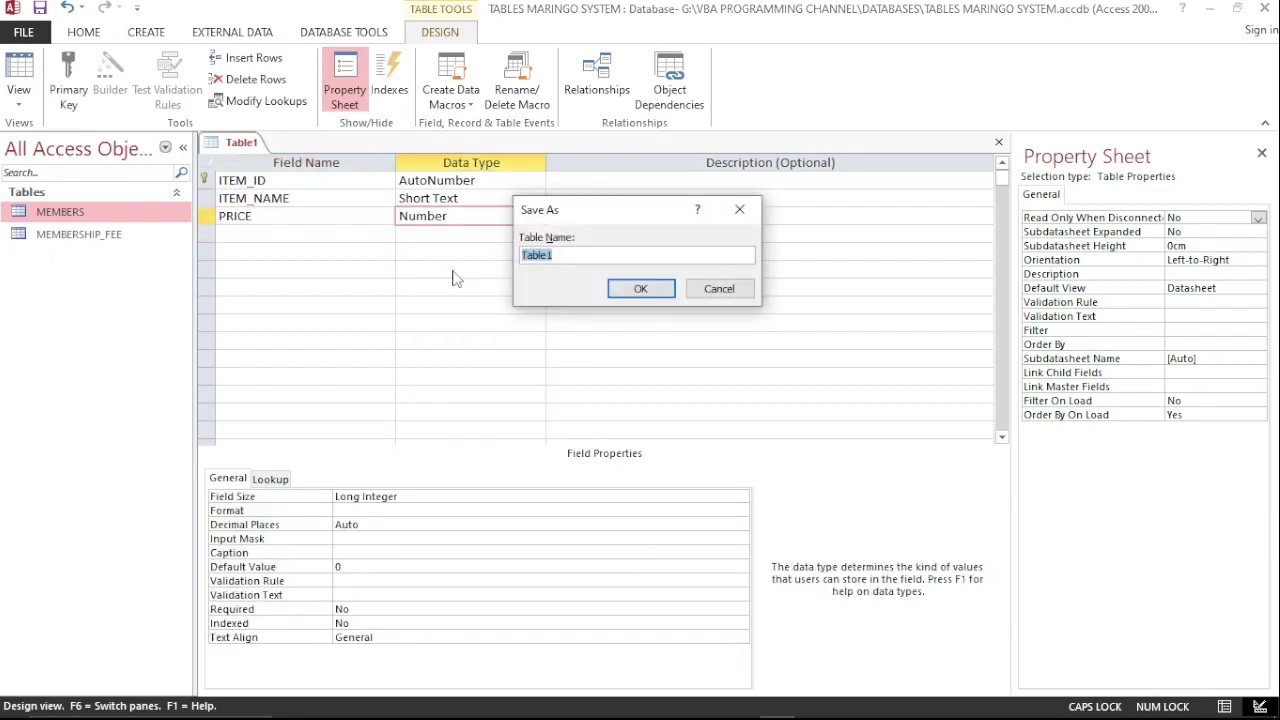
text(SPO)
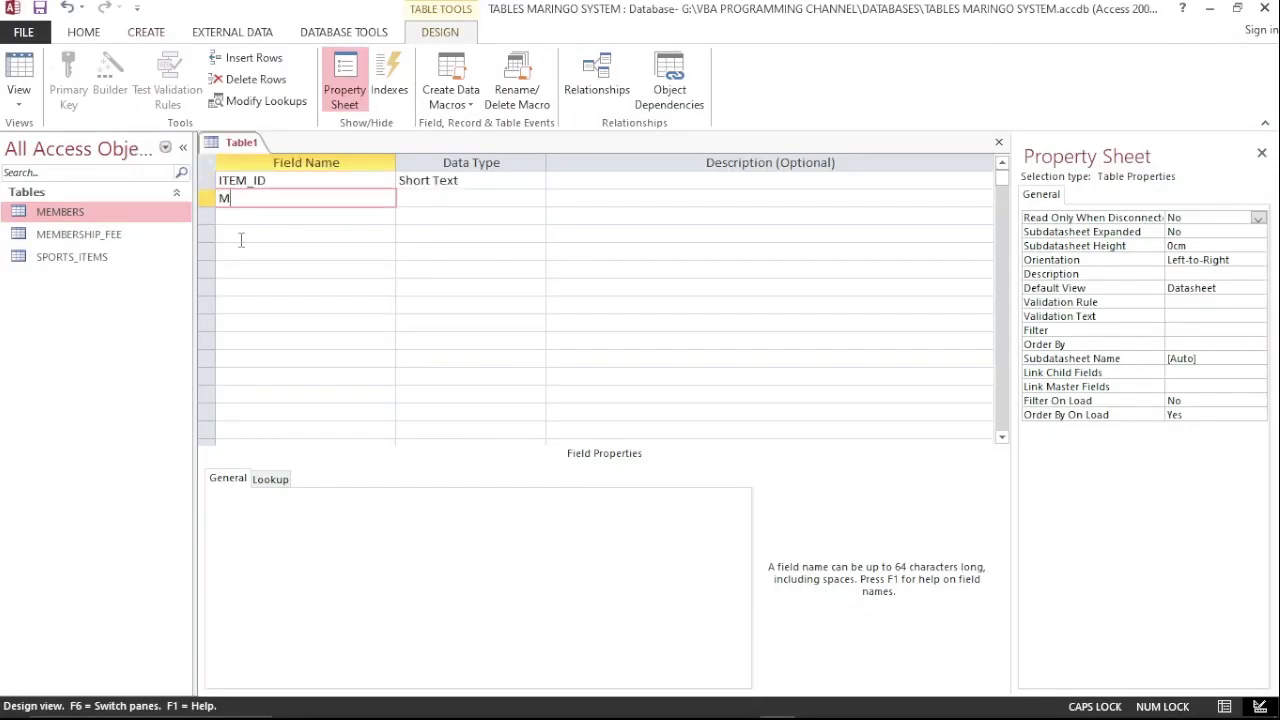
Step: Add the fields MAX_STOCK_LEVEL and CURRENT_LEVEL below ITEM_ID in the stock table's design
text(MAX_STOCK_LEVEL)
key(Down)
text(CURRENT_LEVEL)
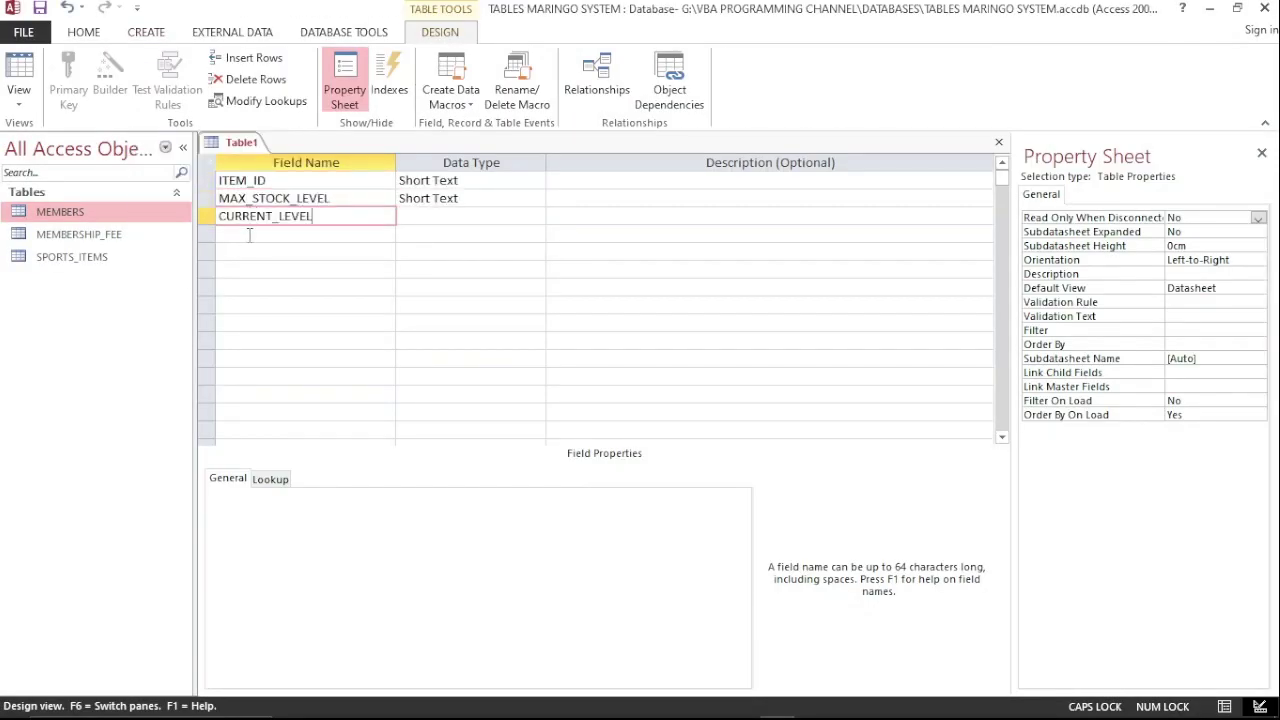
Step: Set MAX_STOCK_LEVEL and CURRENT_LEVEL to the Number data type and make ITEM_ID the primary key
click(531, 198)
text(Number)
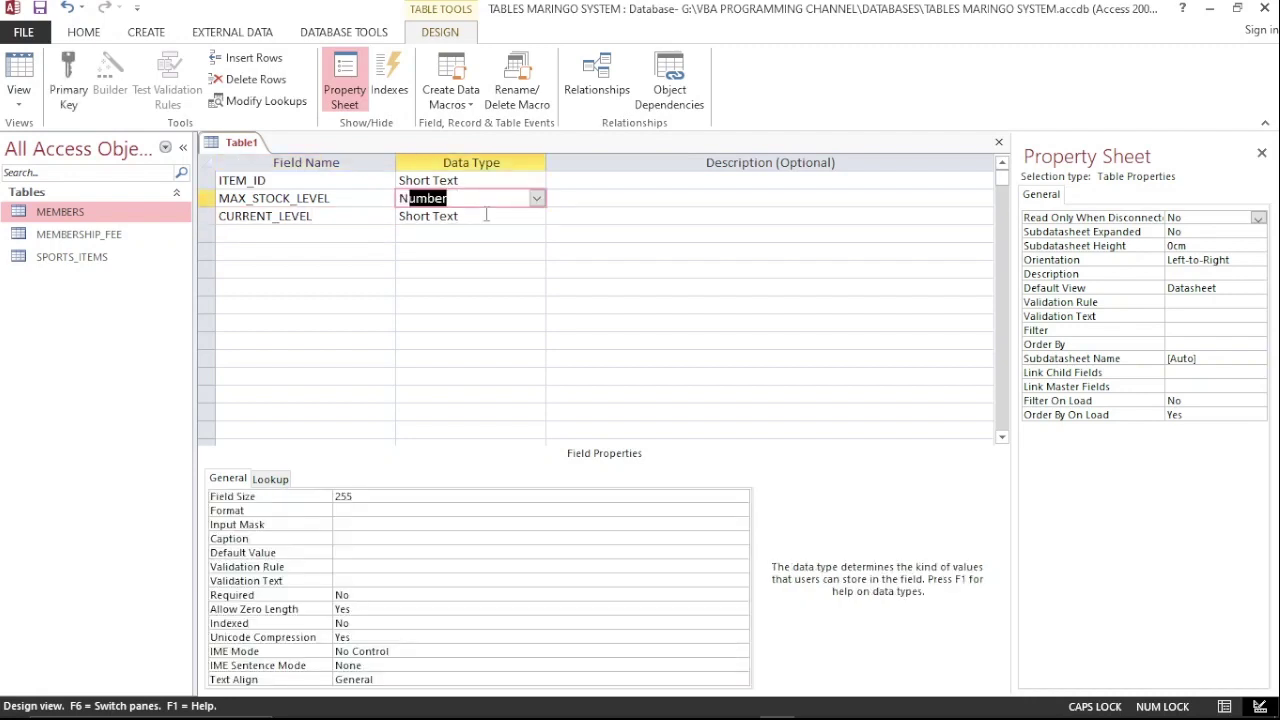
click(531, 216)
text(Number)
click(300, 180)
click(69, 75)
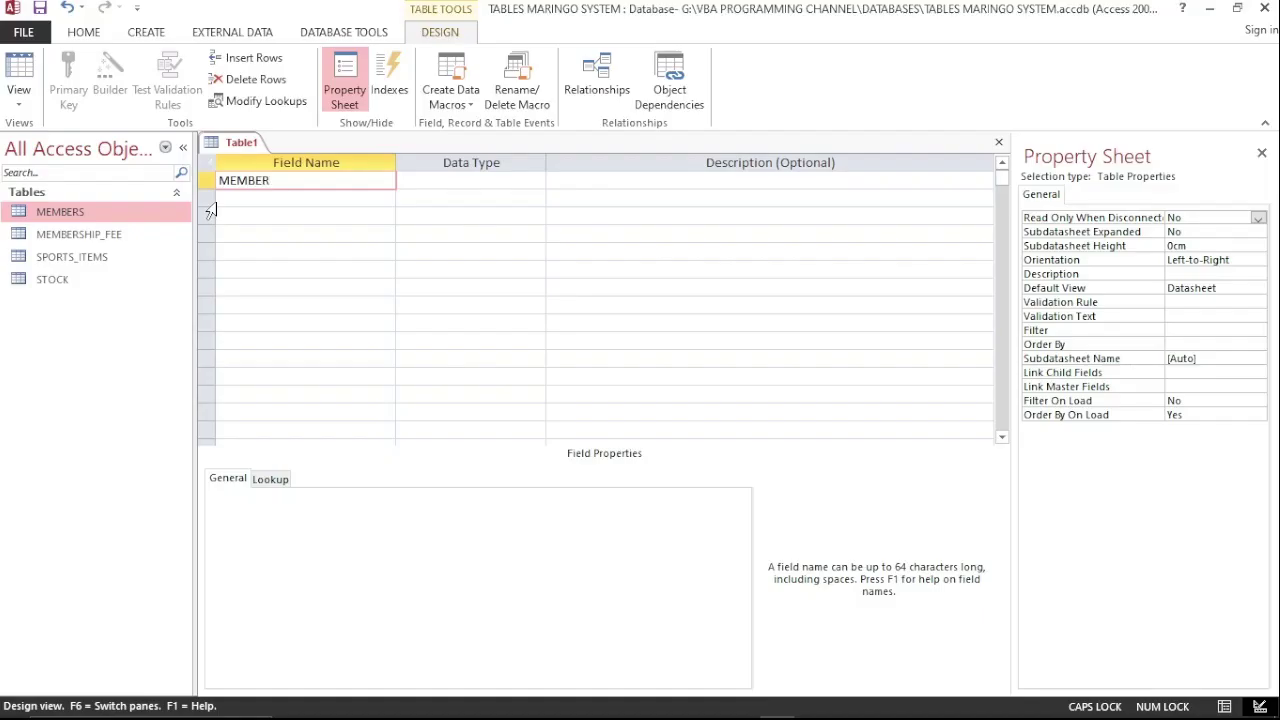
Step: Define the fields MEMBER_ID, ITEM and DATE_PURCHASED in the new purchases table
text(_ID)
key(Down)
text(ITEM)
key(Down)
text(DATE_PURCHASED)
key(Down)
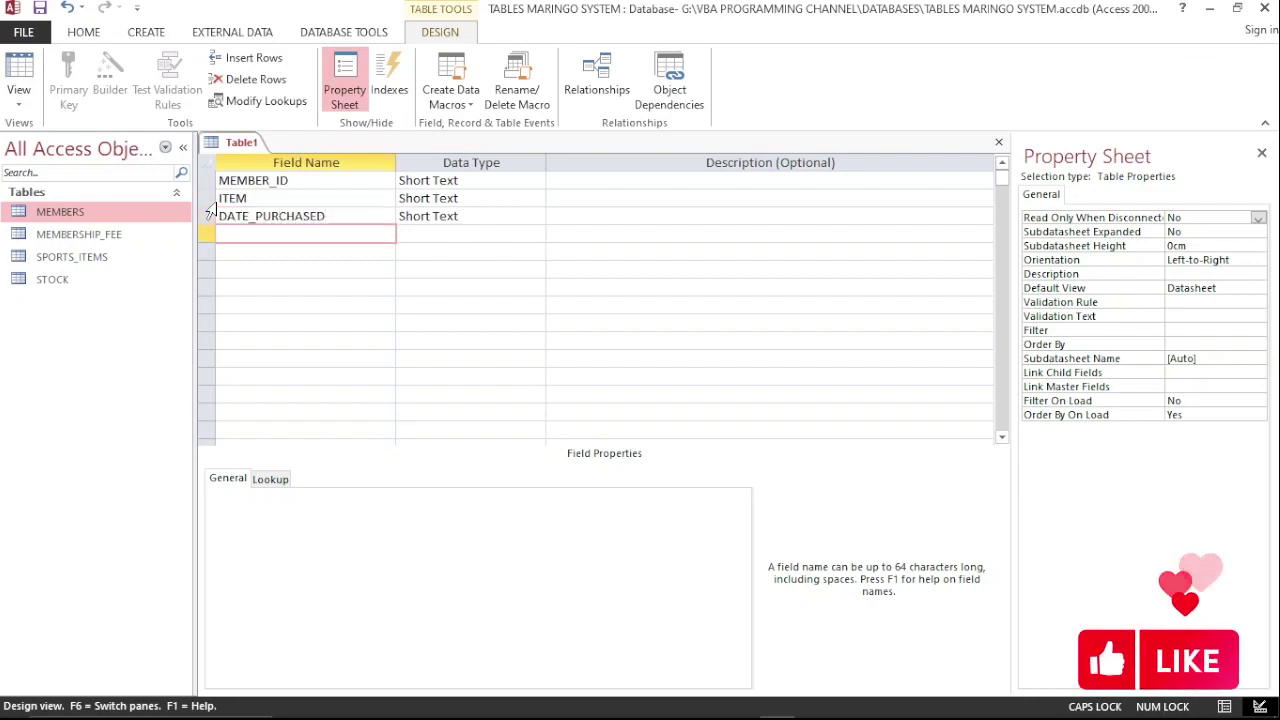
Step: Add a TOTAL_AMOUNT field with the Number data type below DATE_PURCHASED
text(TOTAL_AMOUNT)
key(Tab)
text(N)
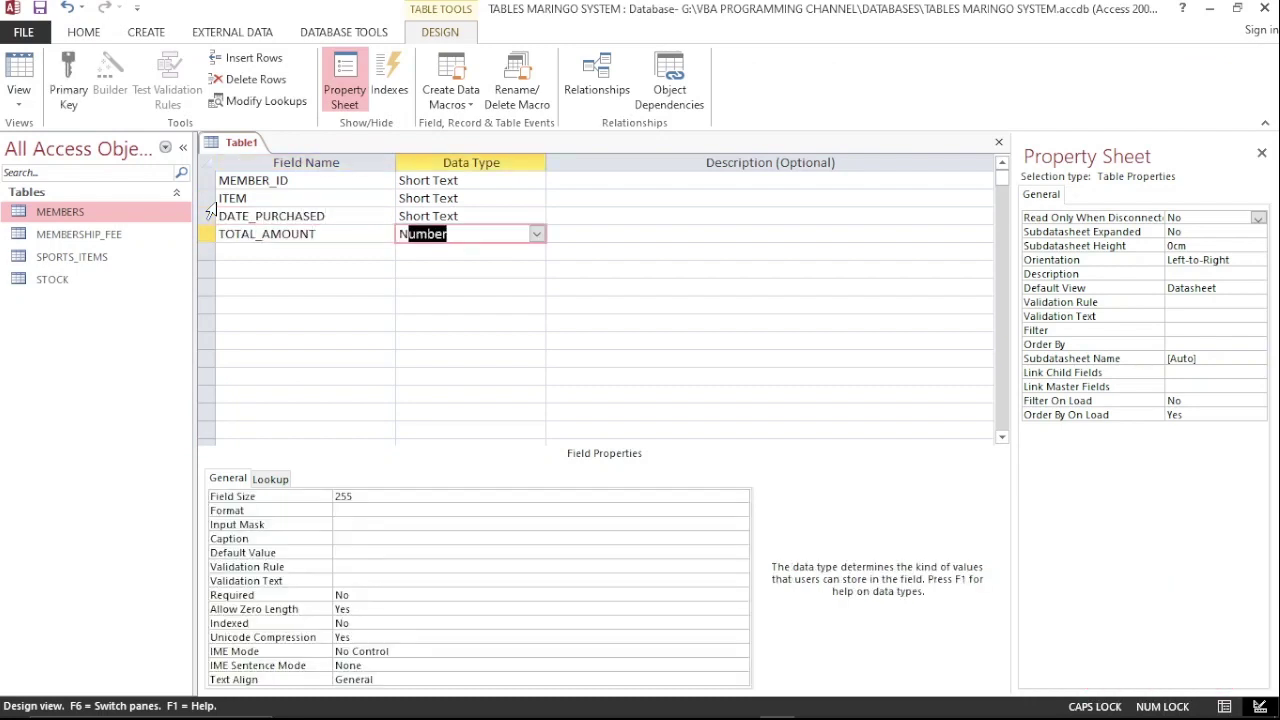
Step: Set the MEMBER_ID field's data type to Number in the new purchases table
key(Up)
key(Up)
key(Up)
text(N)
click(249, 180)
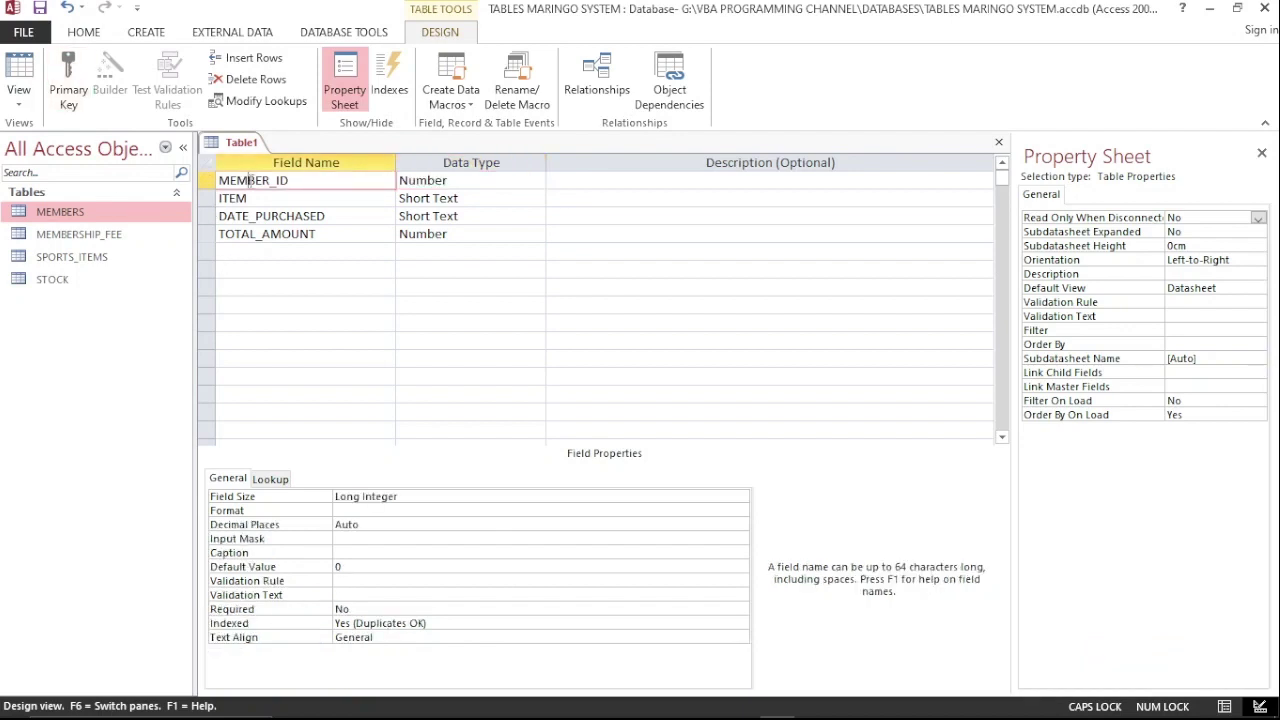
Step: Switch the purchases table to Datasheet view, saving it as PURCHASES
click(1226, 707)
key(Return)
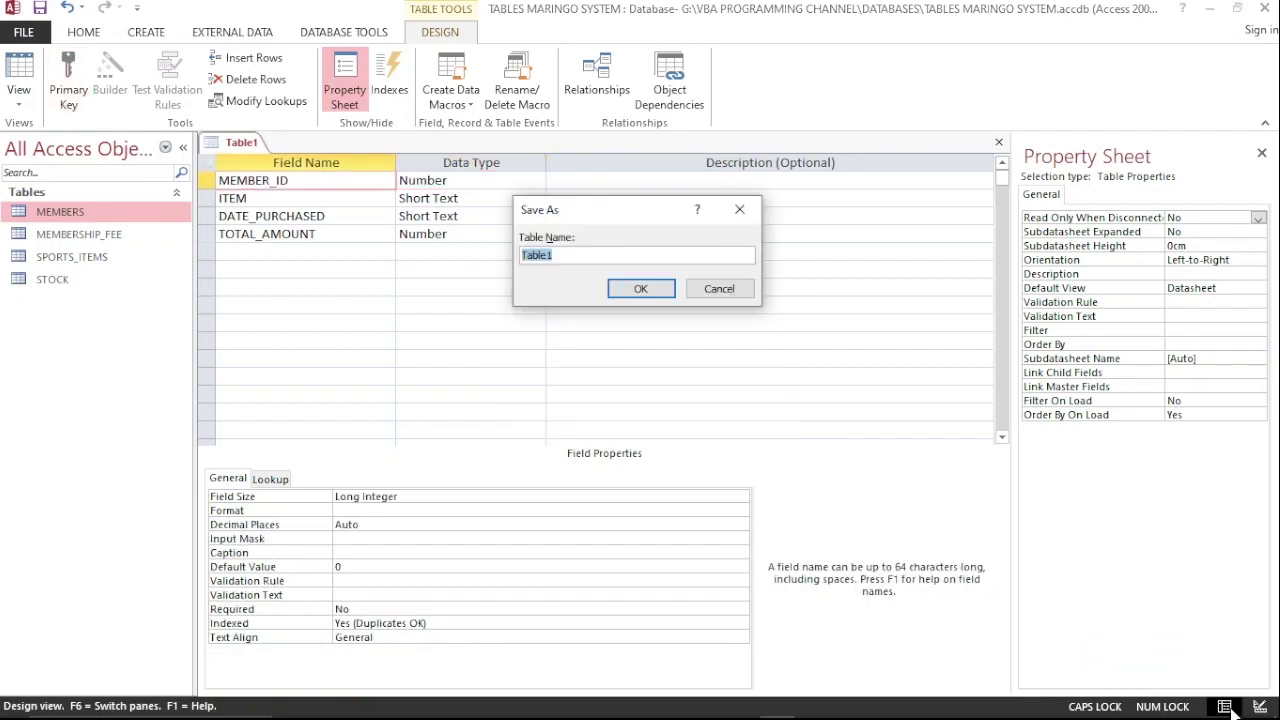
text(PURCHASE)
key(alt+Tab)
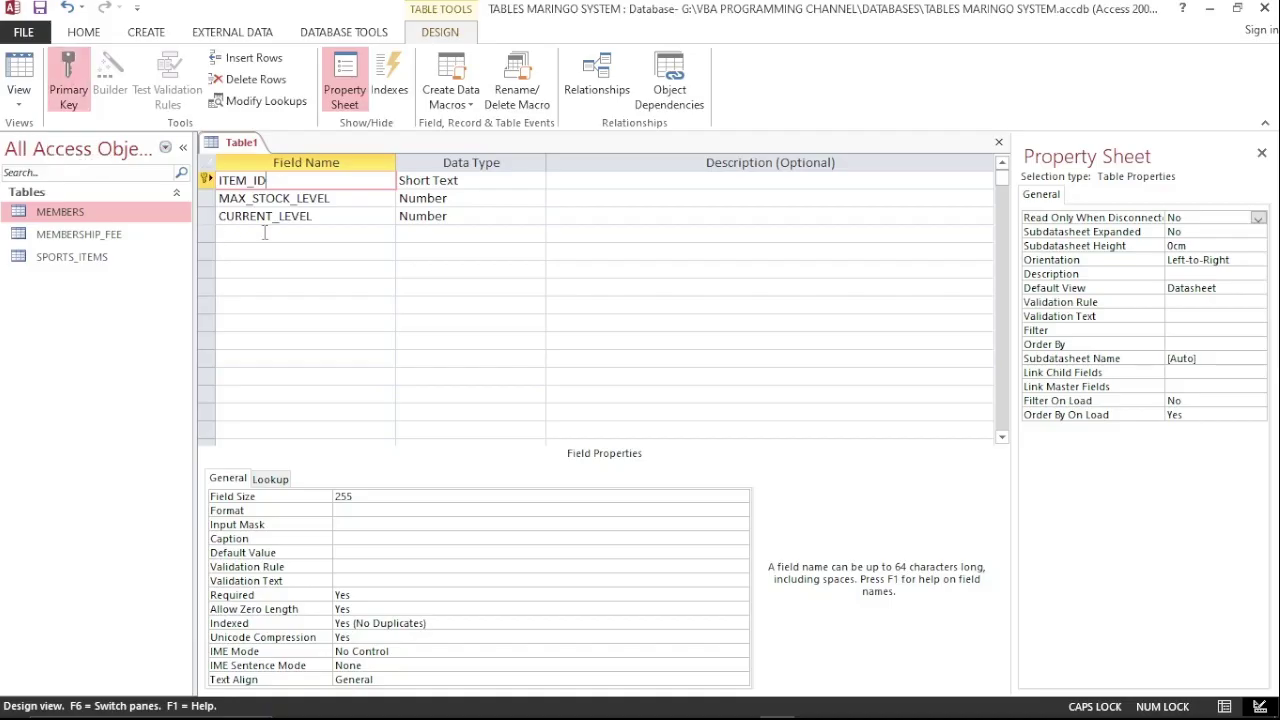
Step: Switch the table with the stock level fields to Datasheet view, saving it as STOCK
click(18, 78)
click(600, 423)
text(STOCK)
click(646, 289)
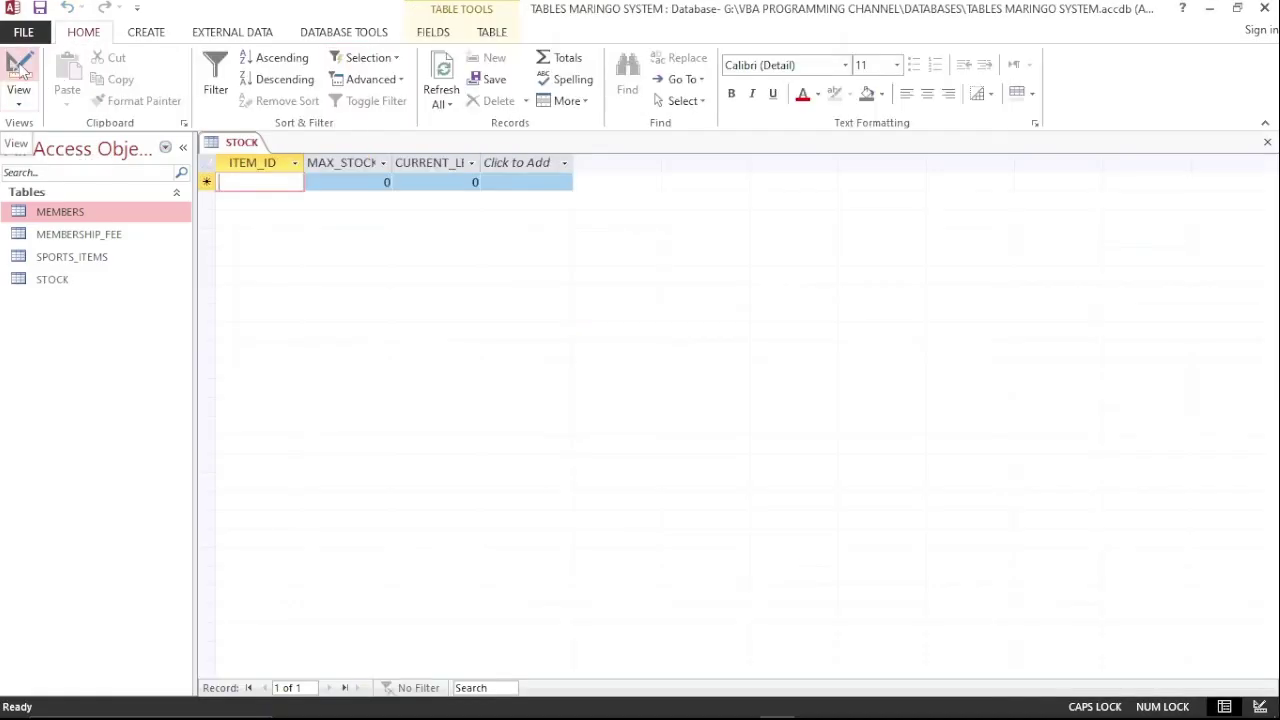
Step: Enter 100 for MAX_STOCK_LEVEL and 54 for CURRENT_LEVEL in the first STOCK record
key(Tab)
text(100)
key(Tab)
text(54)
key(Tab)
key(Return)
click(278, 183)
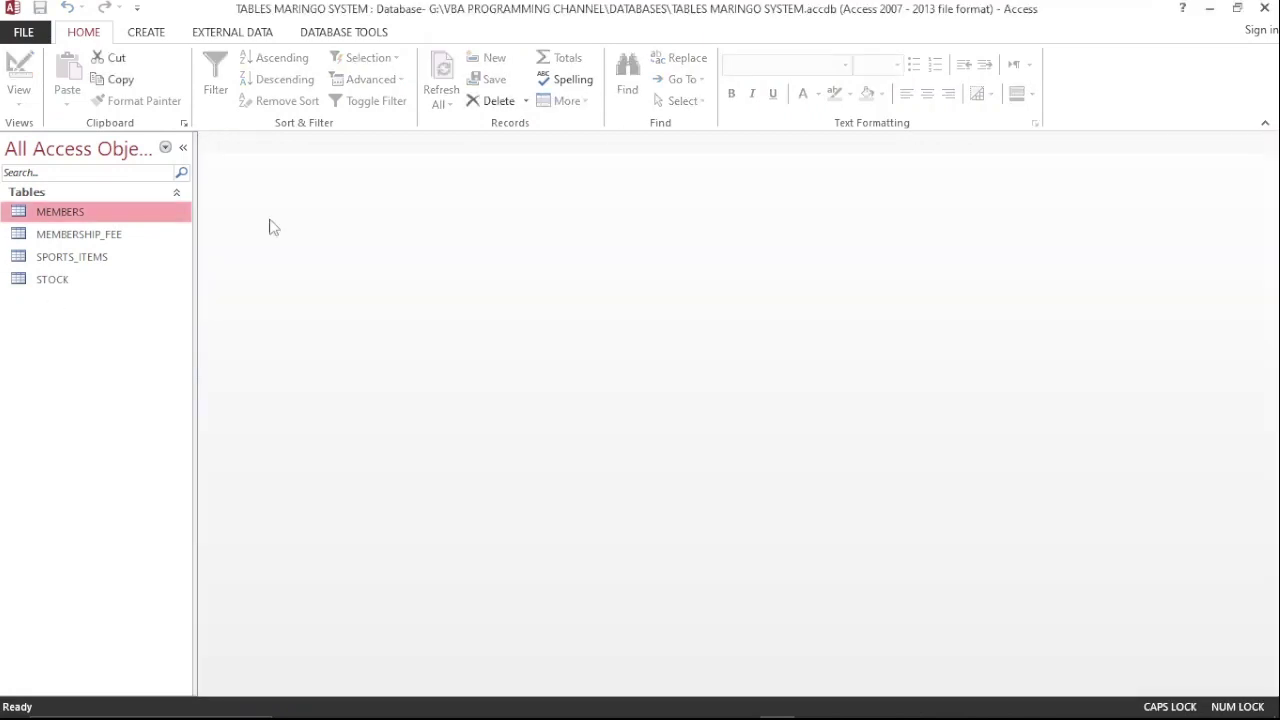
key(alt+Tab)
scroll(115, 341, down, 10)
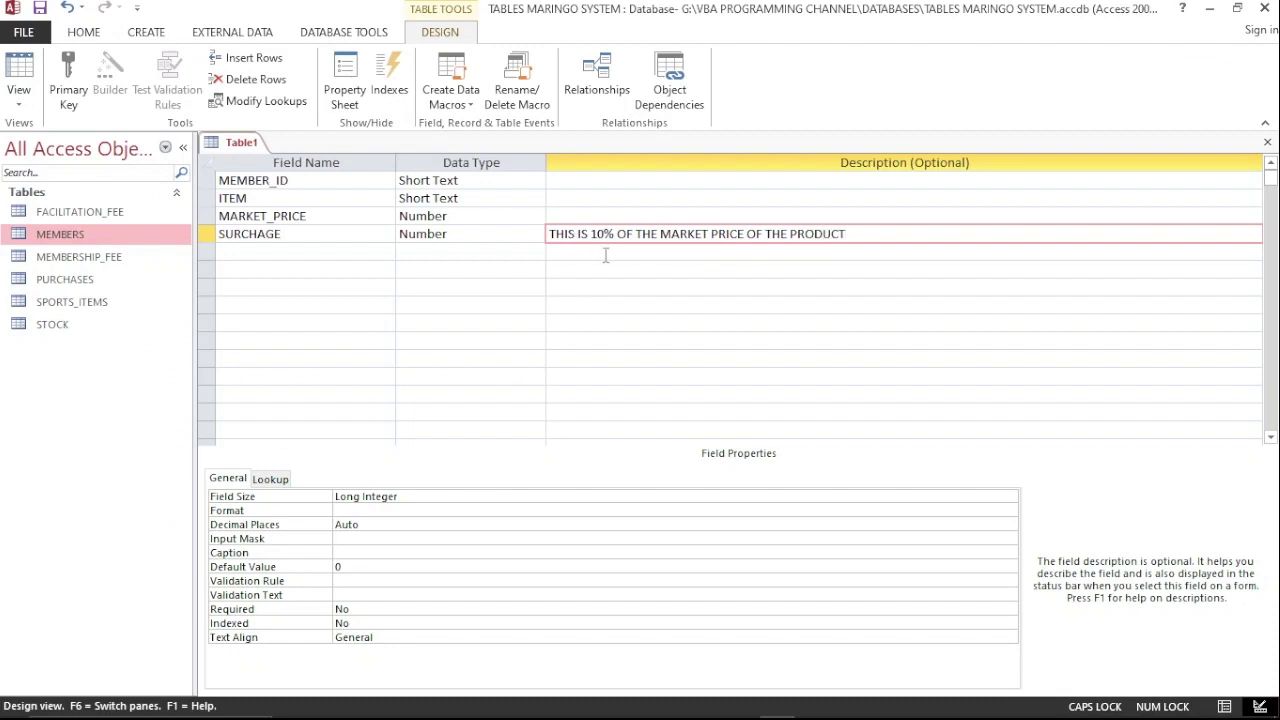
Step: Save the new table with the SURCHAGE field as SURCHARGES, without creating a primary key
click(605, 253)
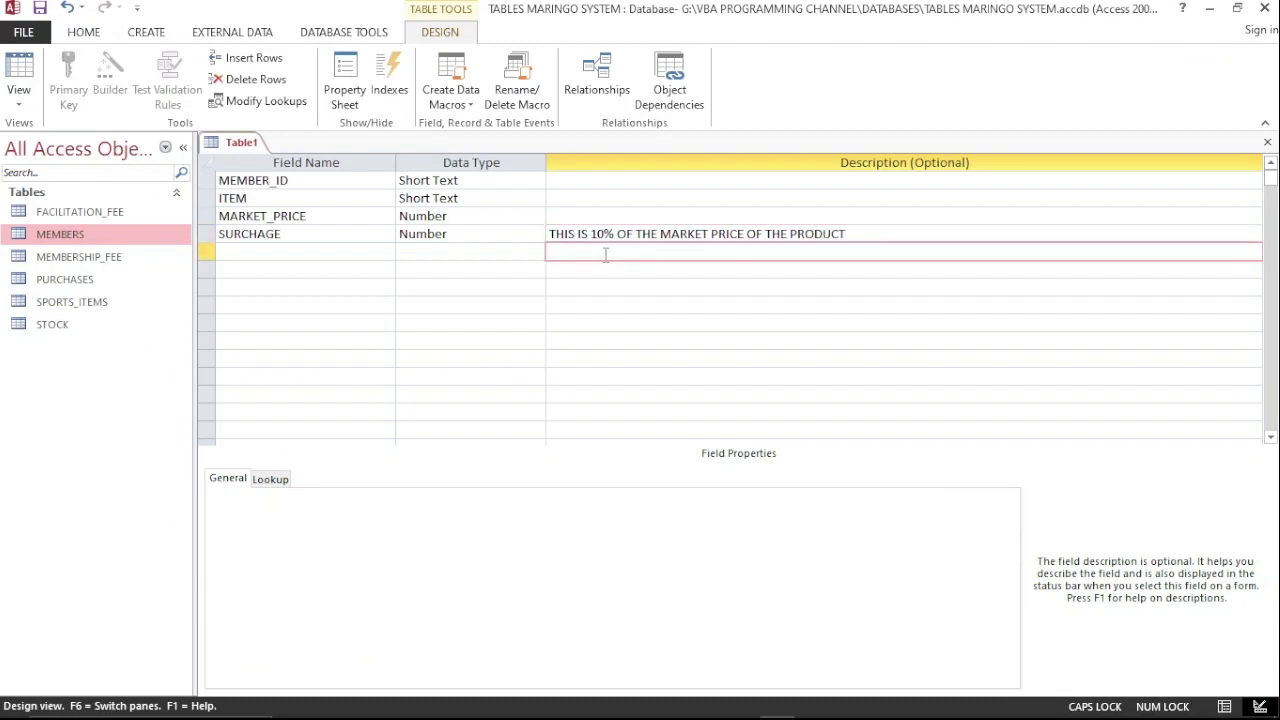
key(ctrl+s)
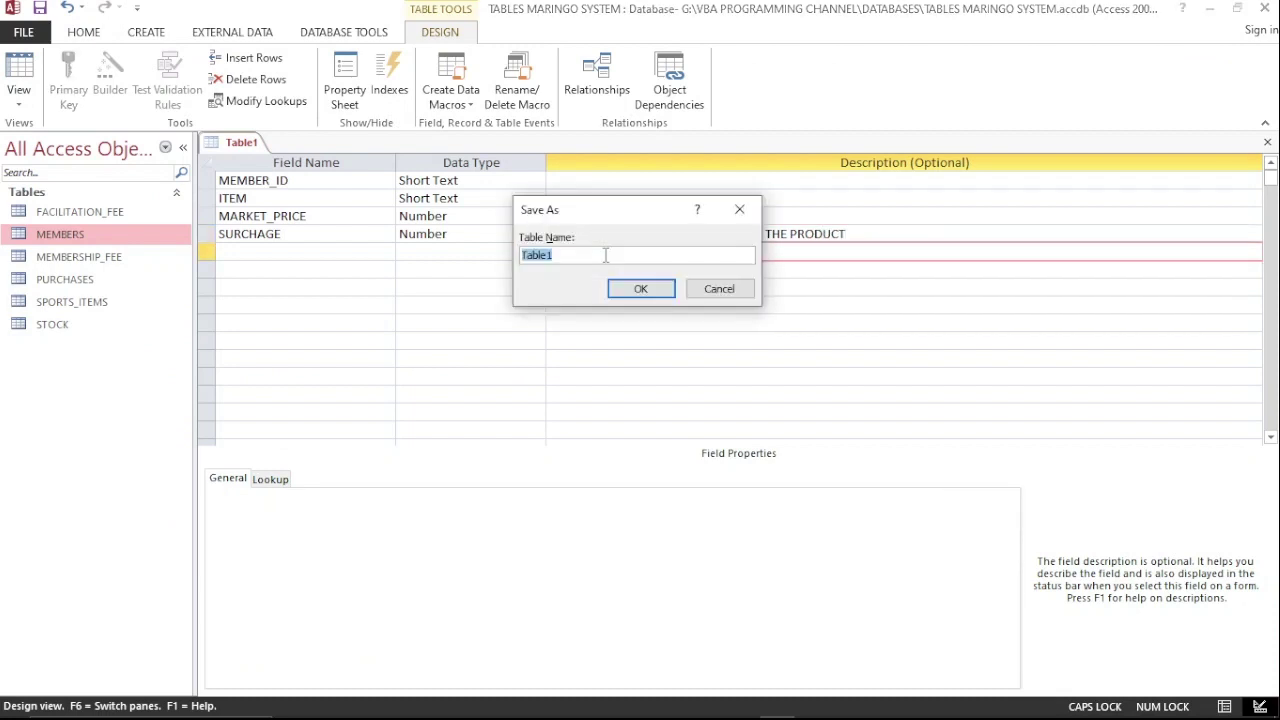
text(SURCHAS)
key(BackSpace)
key(BackSpace)
text(GES)
key(Return)
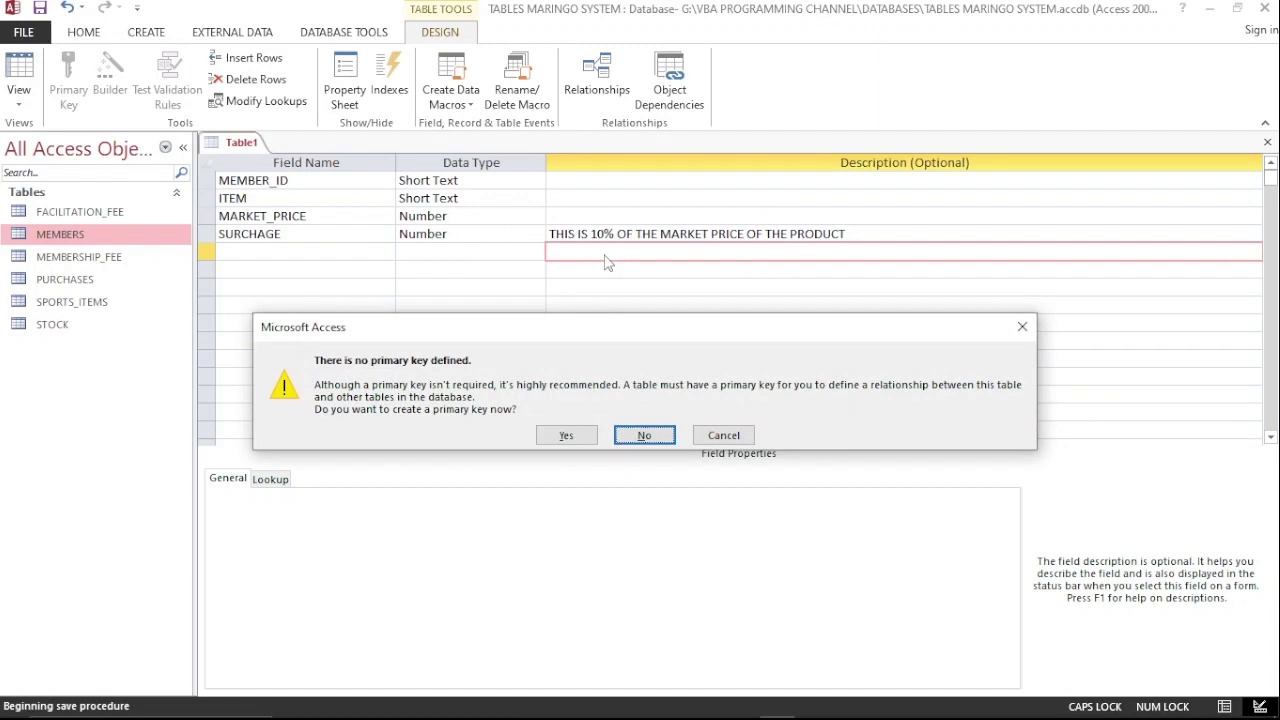
key(Return)
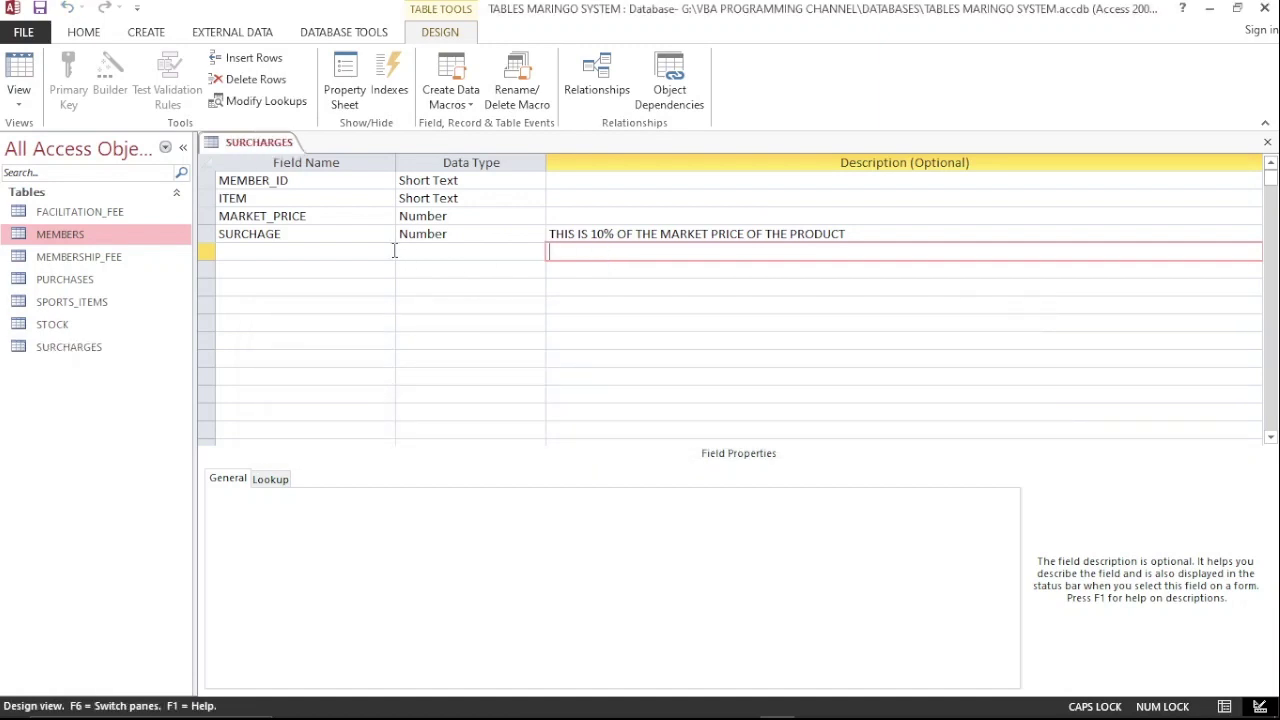
click(352, 234)
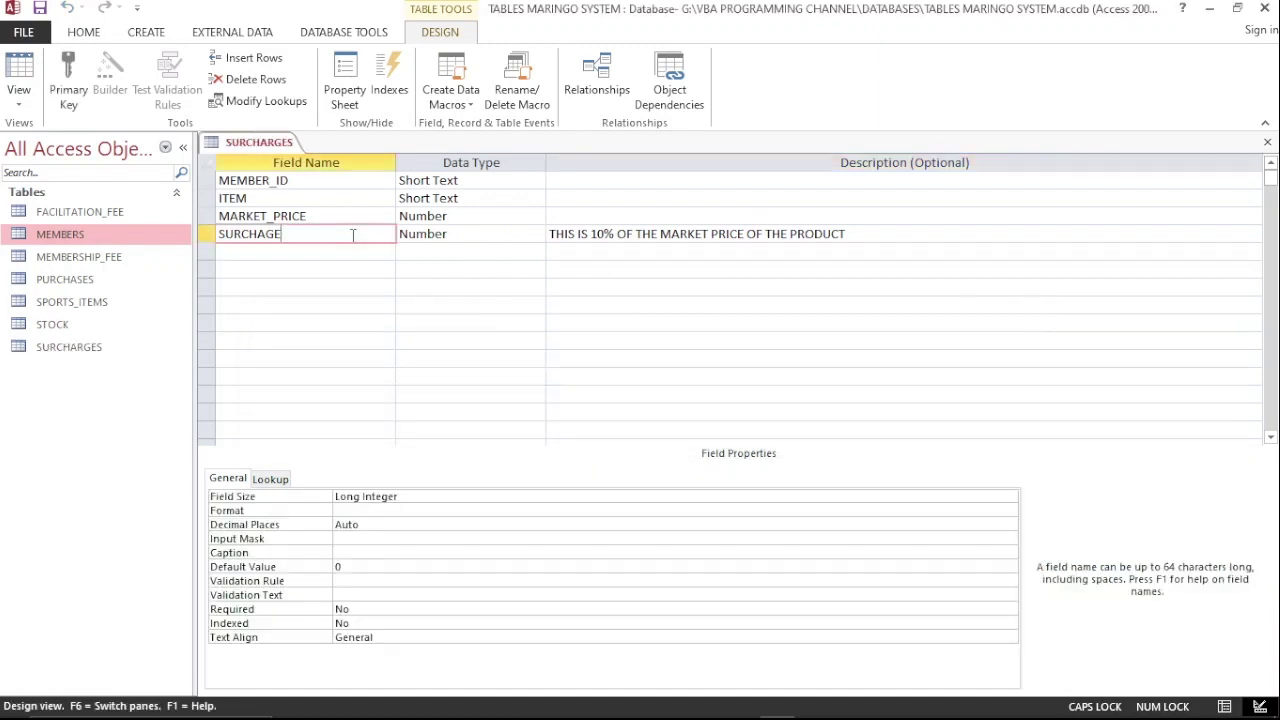
click(315, 180)
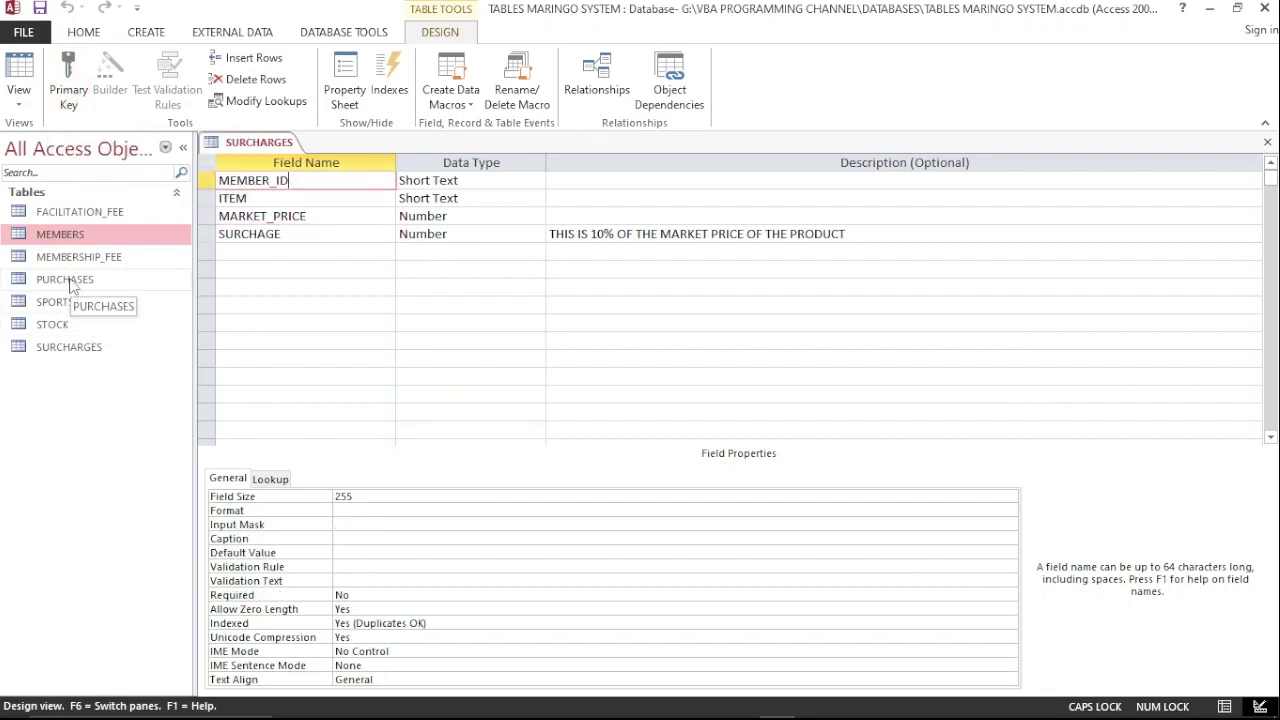
Step: Switch to the Word document and add "IF YOU are wondering why am not adding a primary key to the member_id field" below the surcharges description
mouse_move(360, 706)
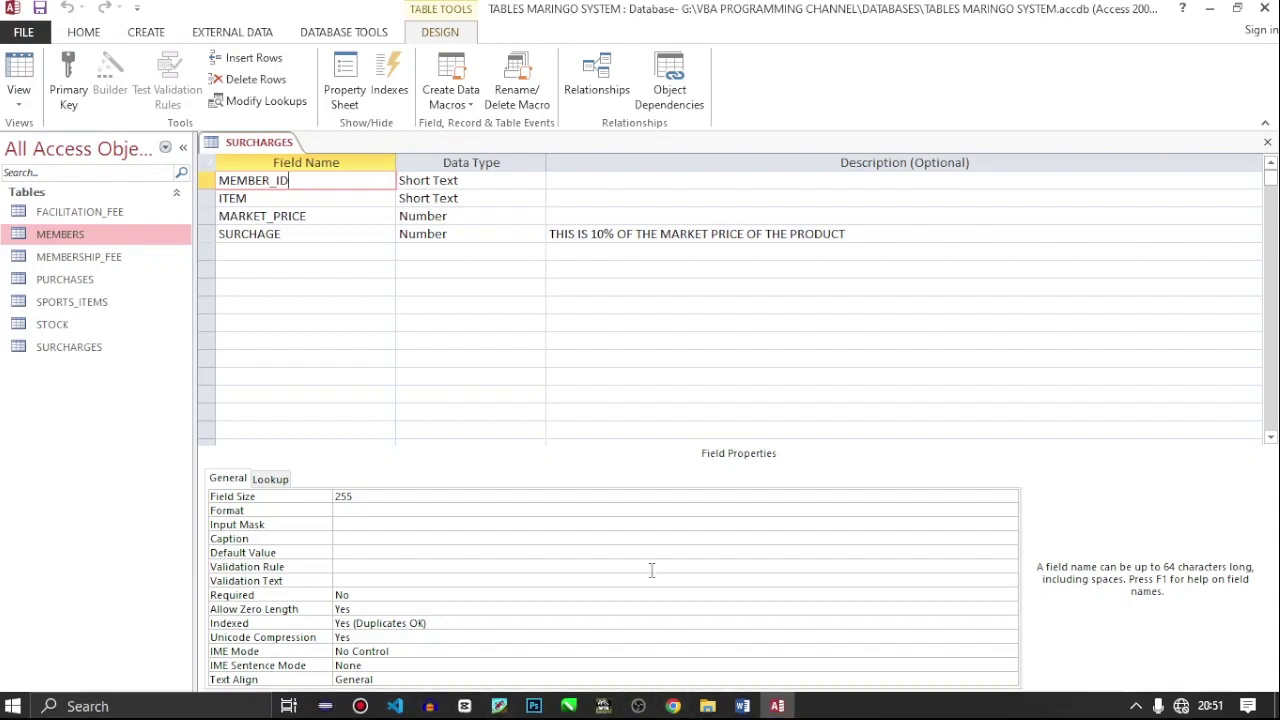
key(alt+Tab)
scroll(426, 397, down, 1)
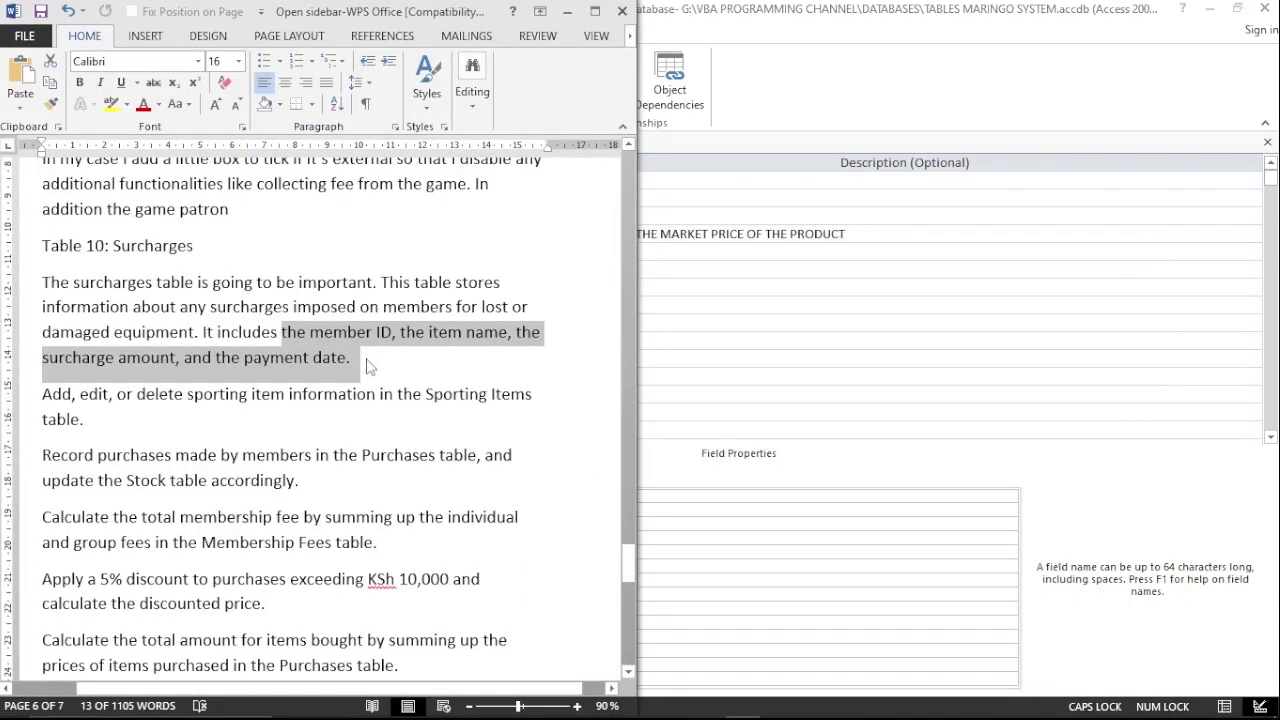
click(368, 364)
key(Return)
text(IF YOU are wond)
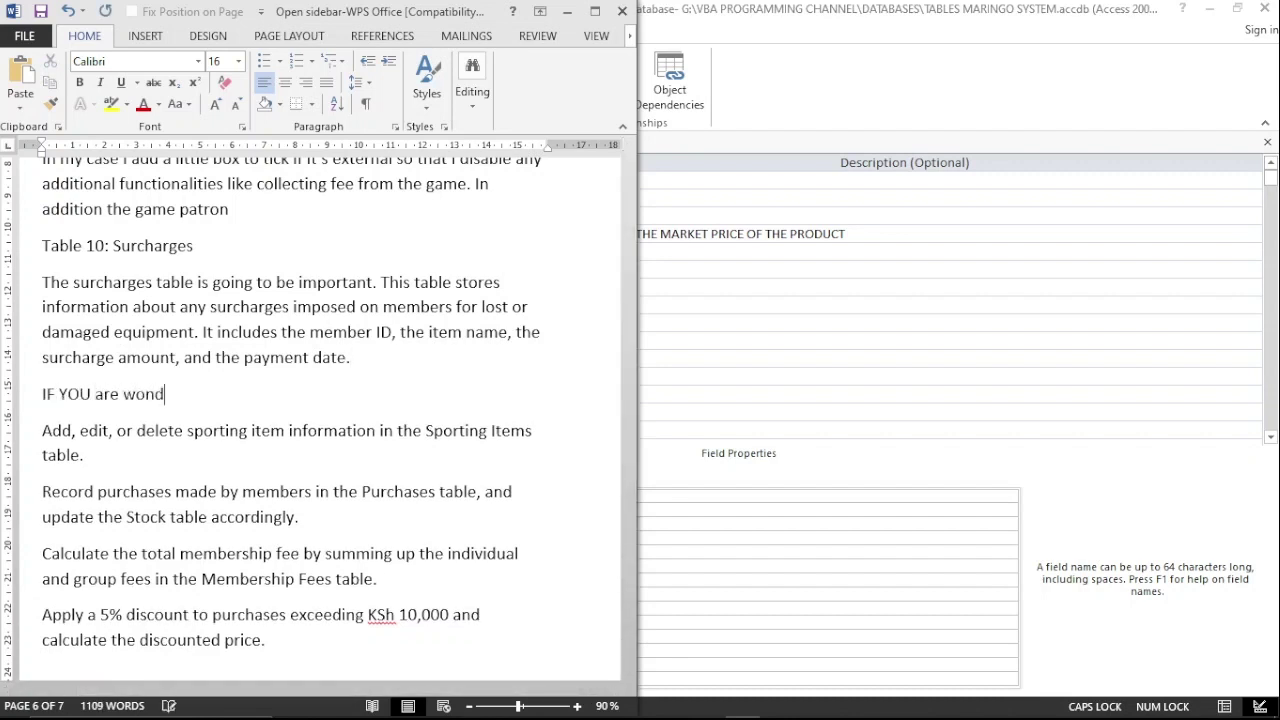
text(erfing why am not)
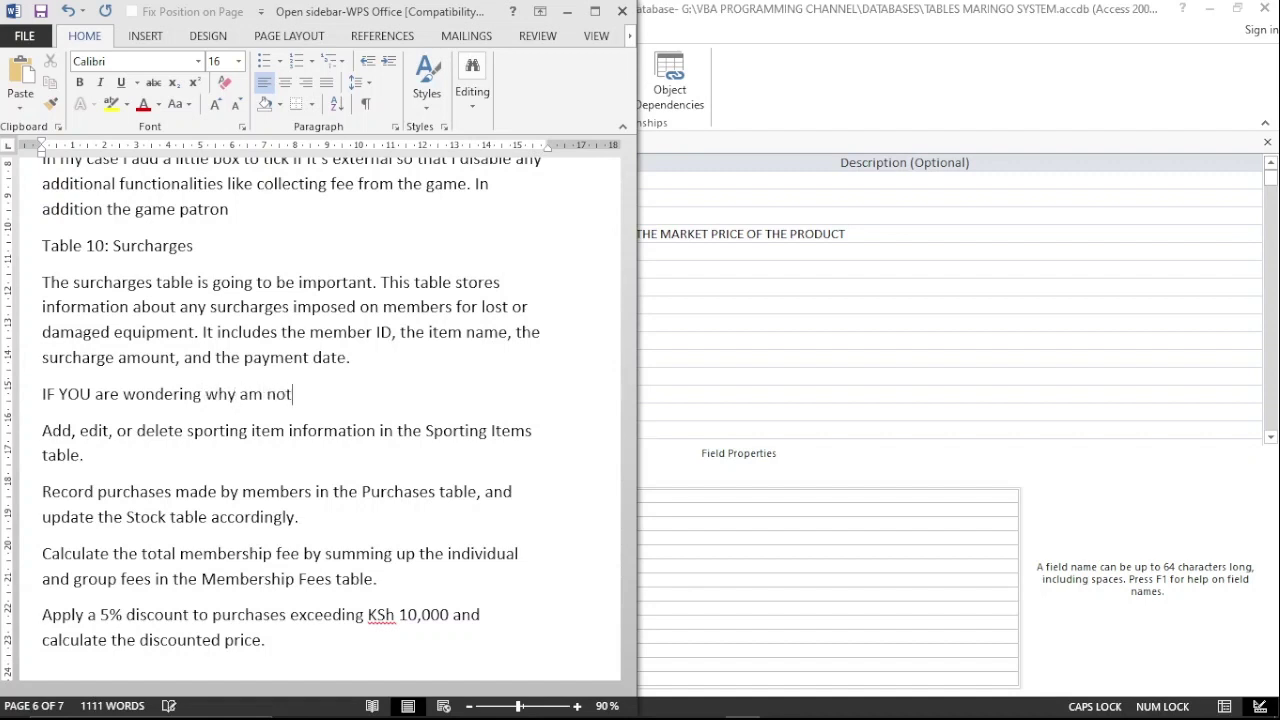
text( adding a primary key to)
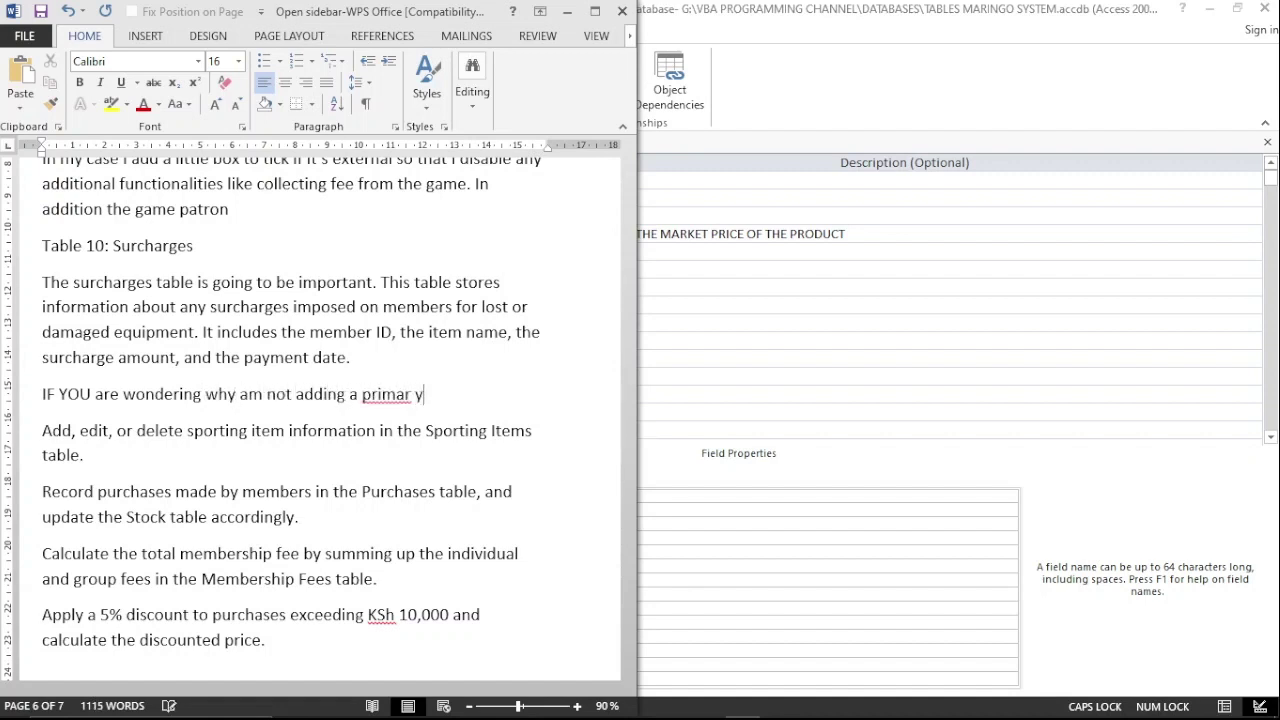
text( the member)
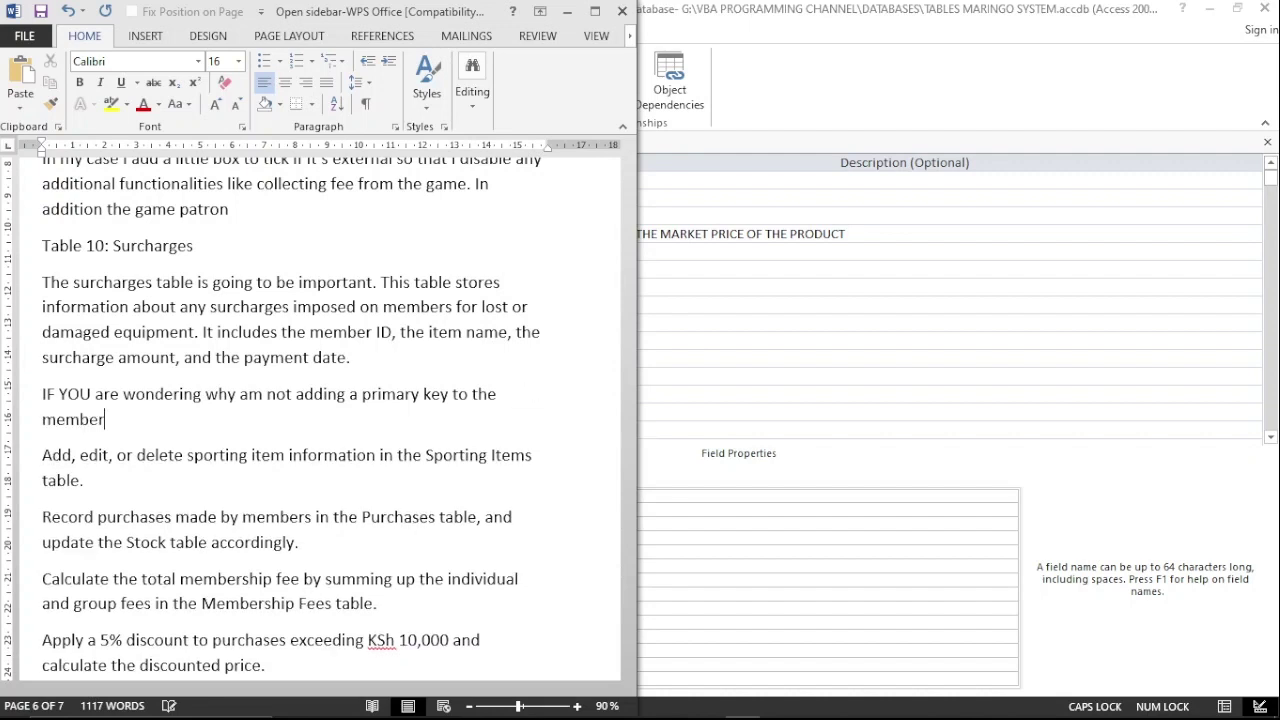
text(_id field. )
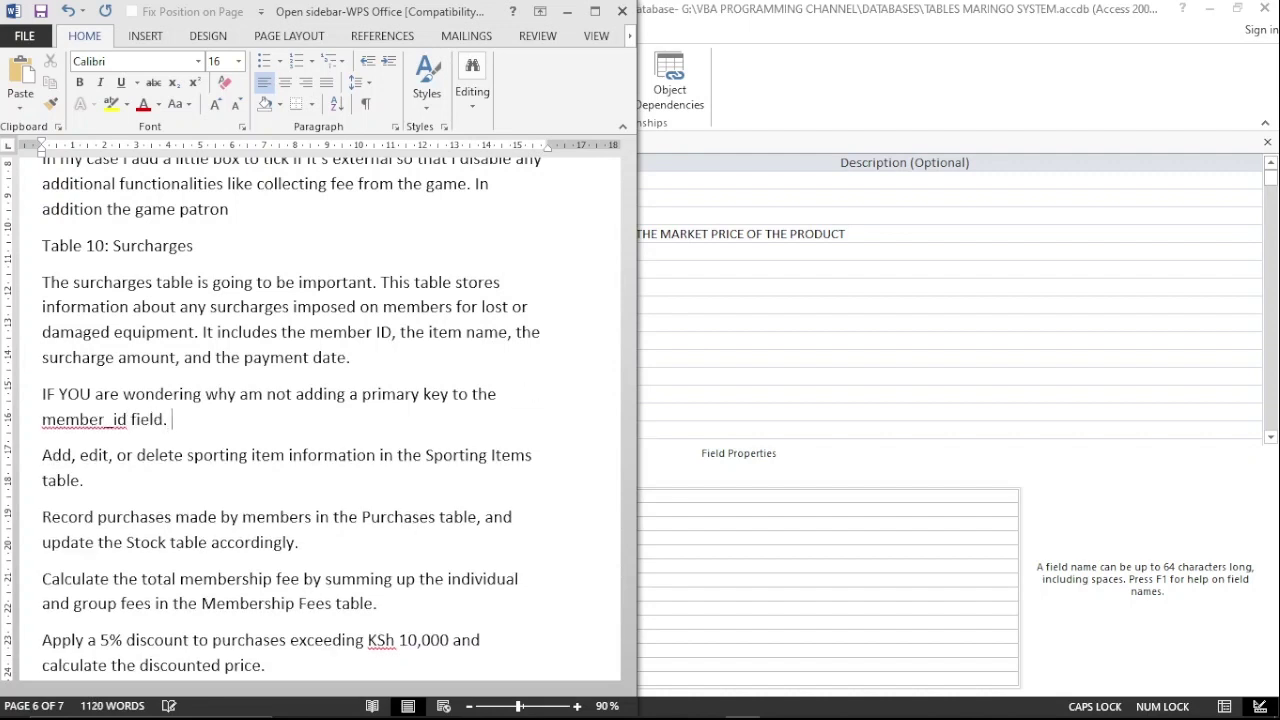
Step: Continue the new sentence with ", it turns out that, one of the key elements of"
text( it turns a)
text(n)
key(BackSpace)
key(BackSpace)
text(out that)
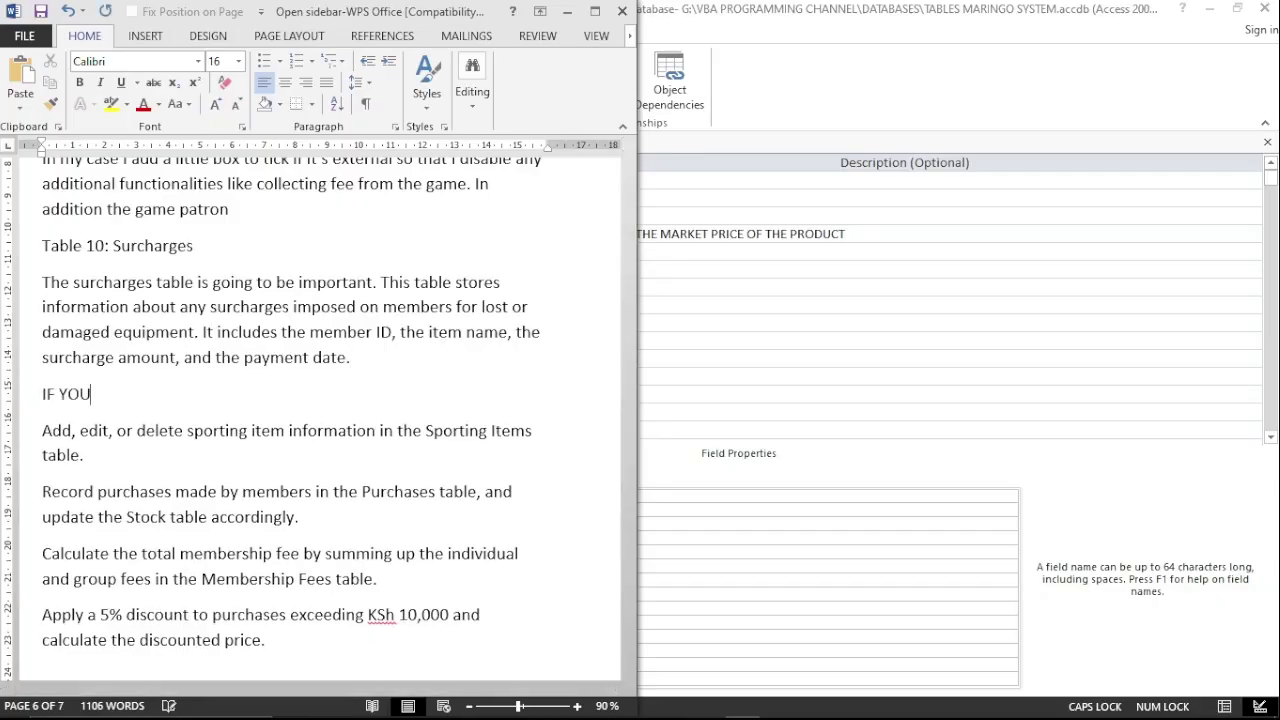
text(are wondering why )
text(am not adding a primary key to the member_id field, it turns ao)
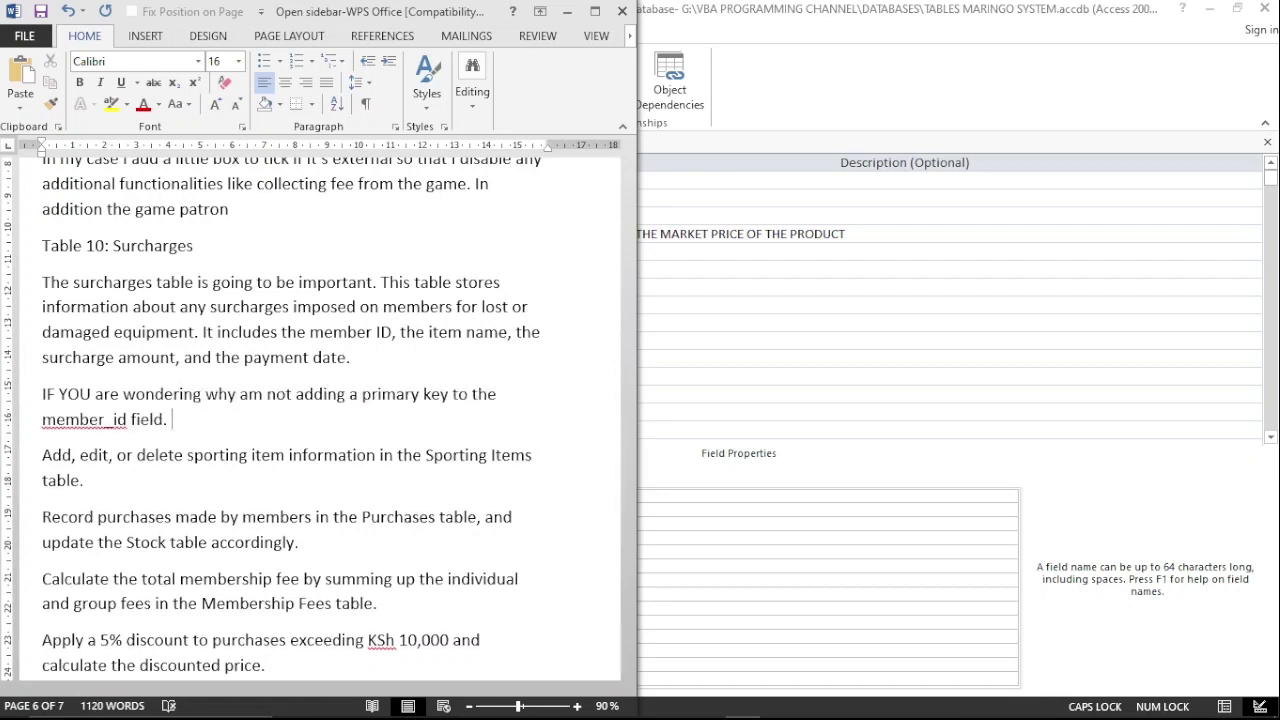
key(BackSpace)
key(BackSpace)
text(out that, on)
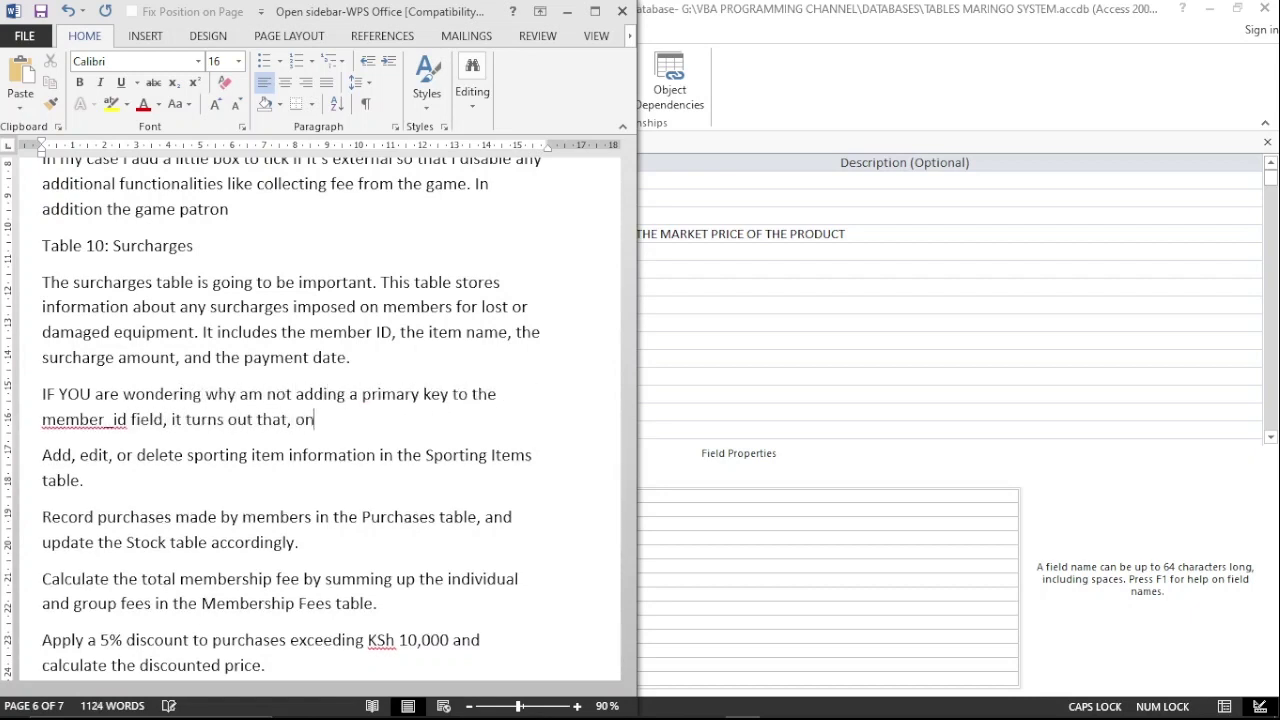
text(e of the key elements of)
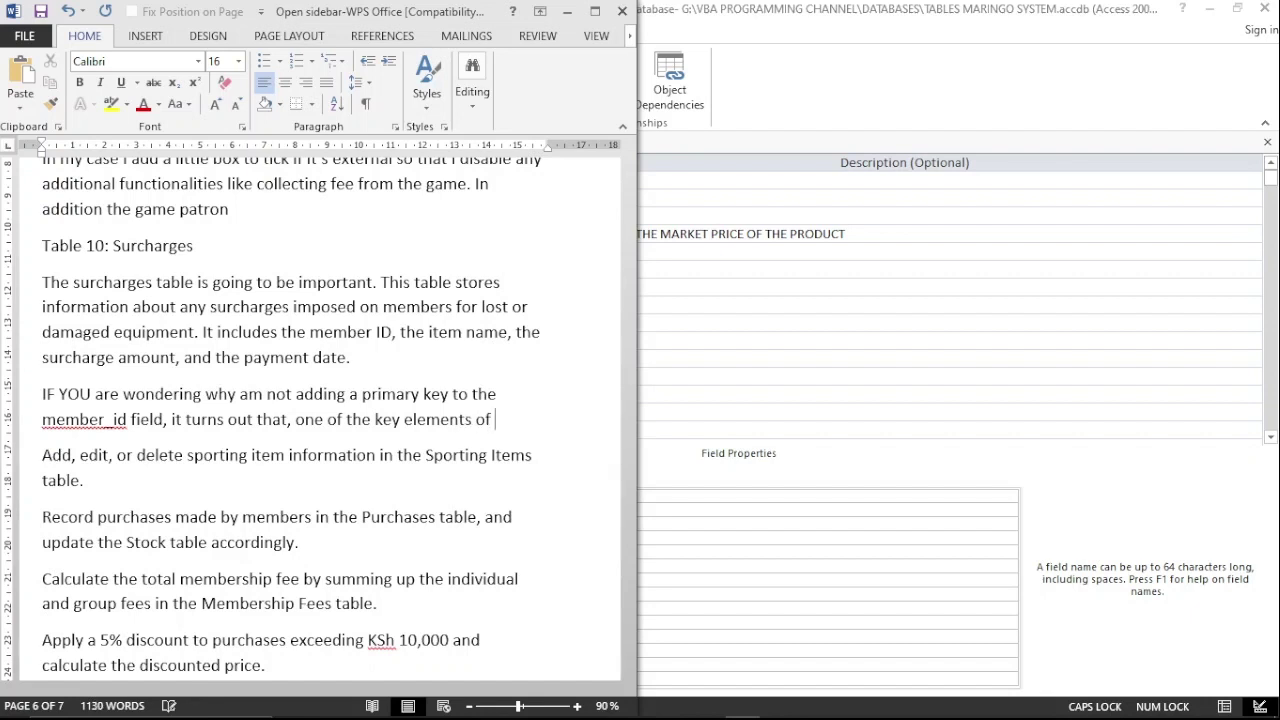
Step: Replace "elements of" with "properties of a primary key is that it does not allow duplicates", correcting the spelling of duplicates
key(ctrl+BackSpace)
key(ctrl+BackSpace)
text(properties f)
key(BackSpace)
text(of a primary key is that it does not allow dublicates)
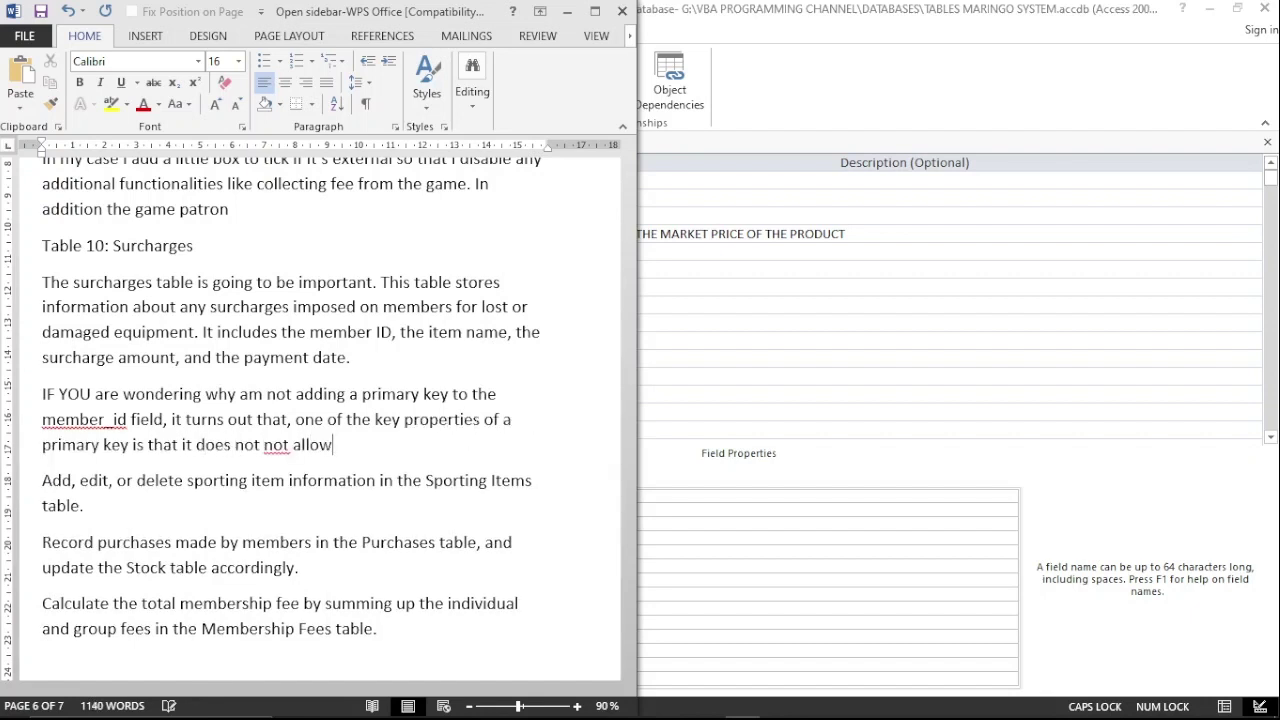
key(BackSpace)
key(BackSpace)
text(s)
key(Menu)
key(Down)
key(Return)
Step: Add sentences explaining that someone damaging items repeatedly can be listed several times, which a primary key prevents, and change "member_id" to "member id"
text(. I n our case the bad guy who is)
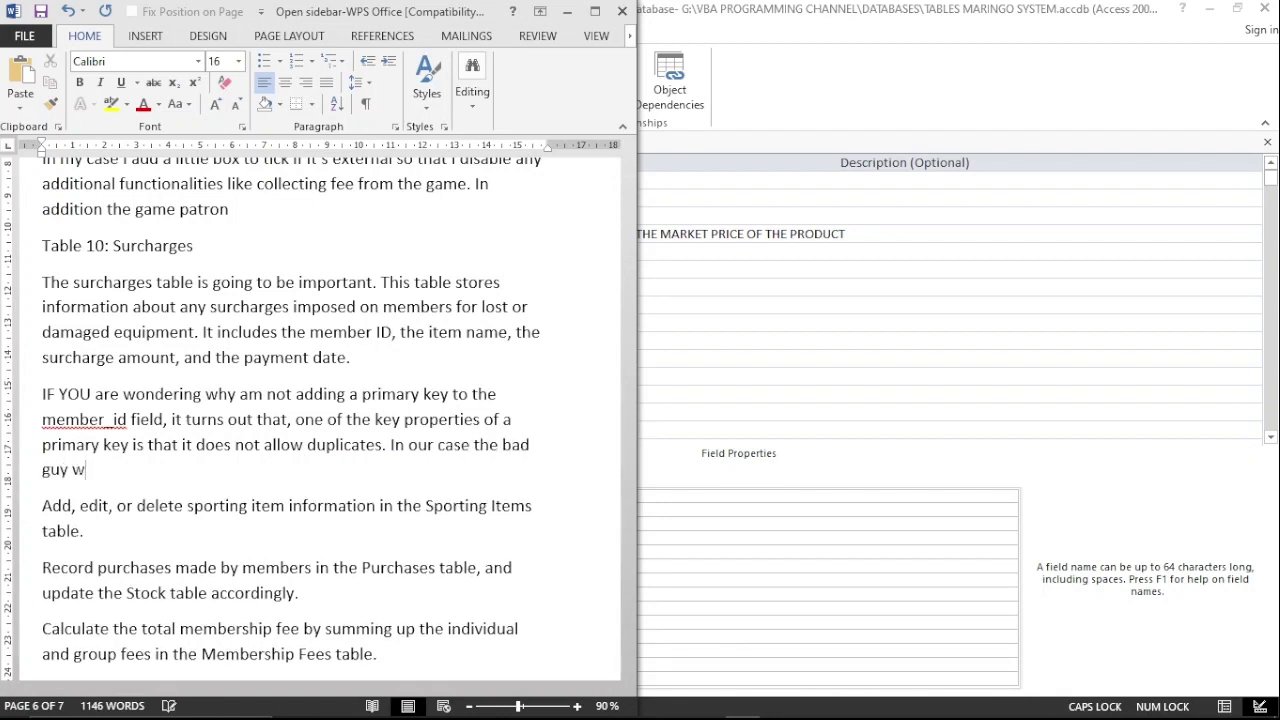
text( always damaging items can appear twice in the l)
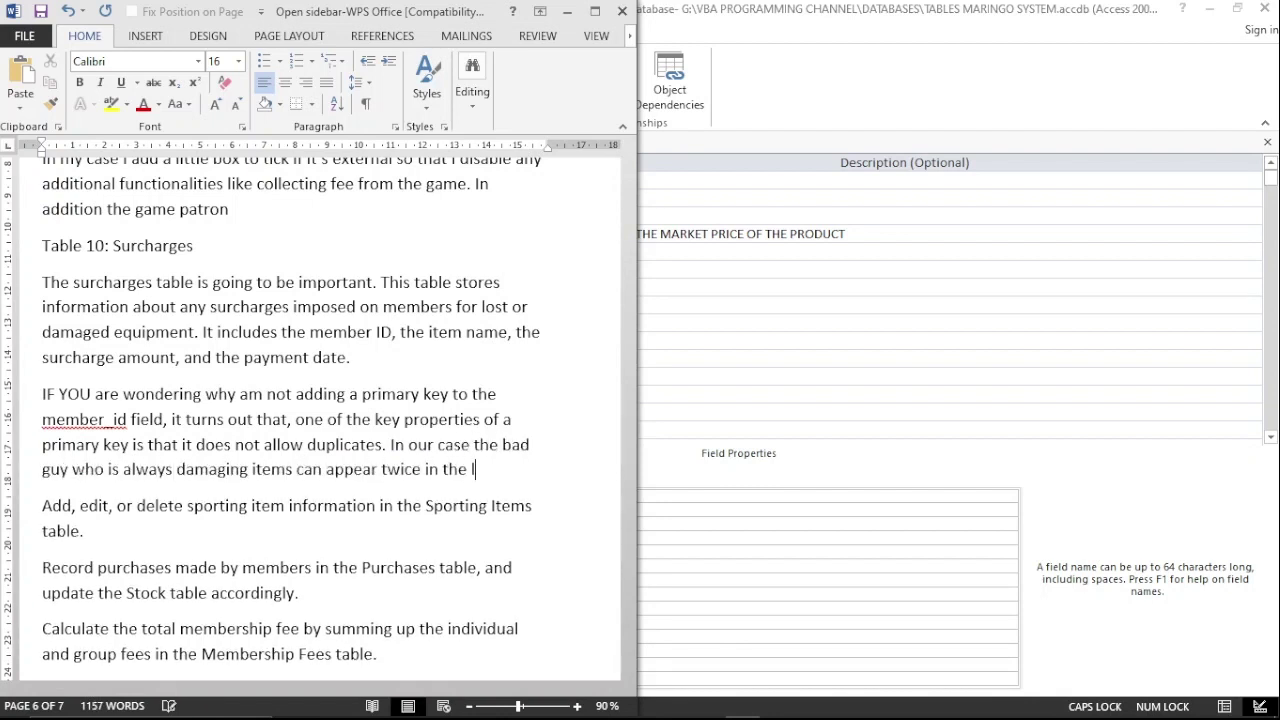
text(ist or even several times. Suppose we give a primary key to th)
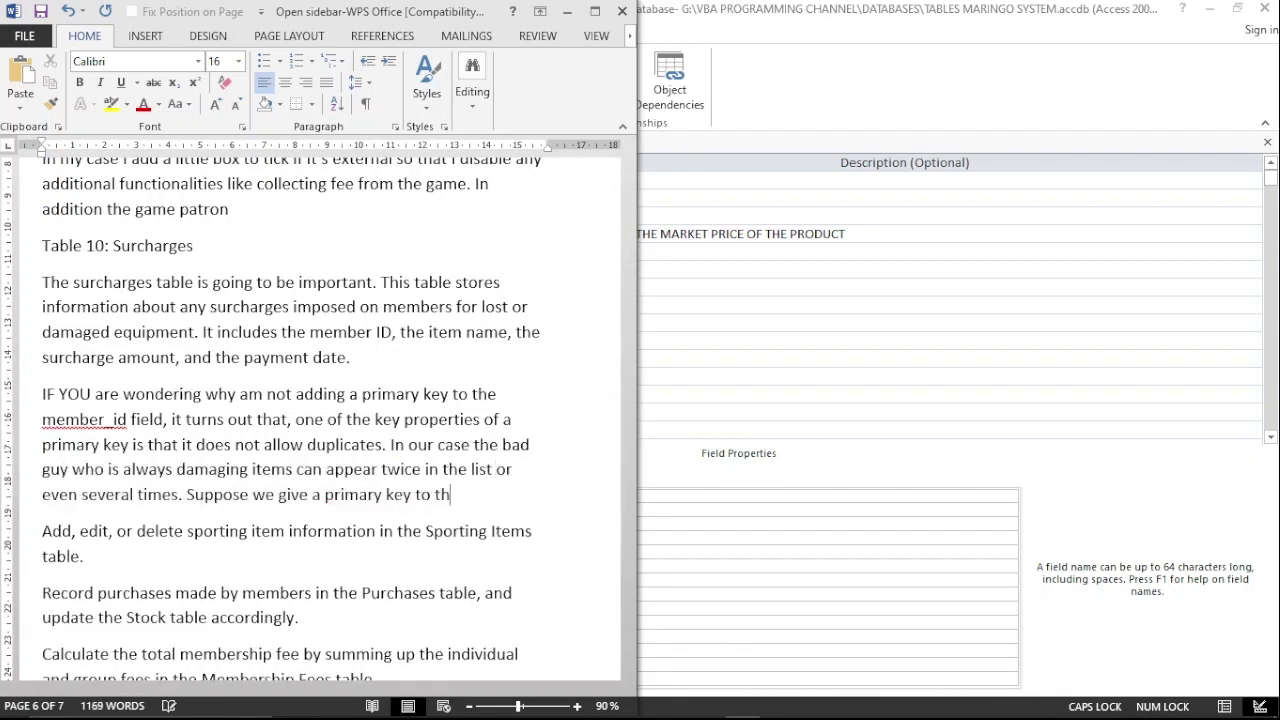
text(at id then the dbase wont allow the culprit to sin two time)
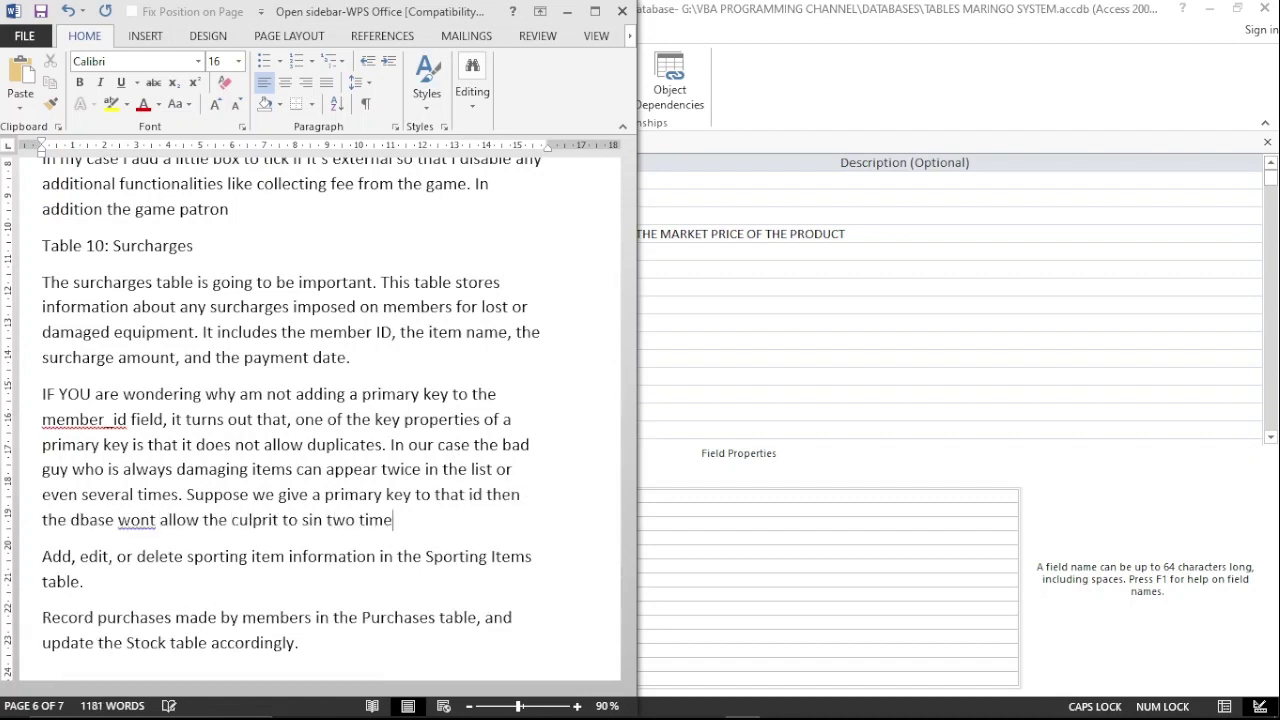
text(s or even more that once.)
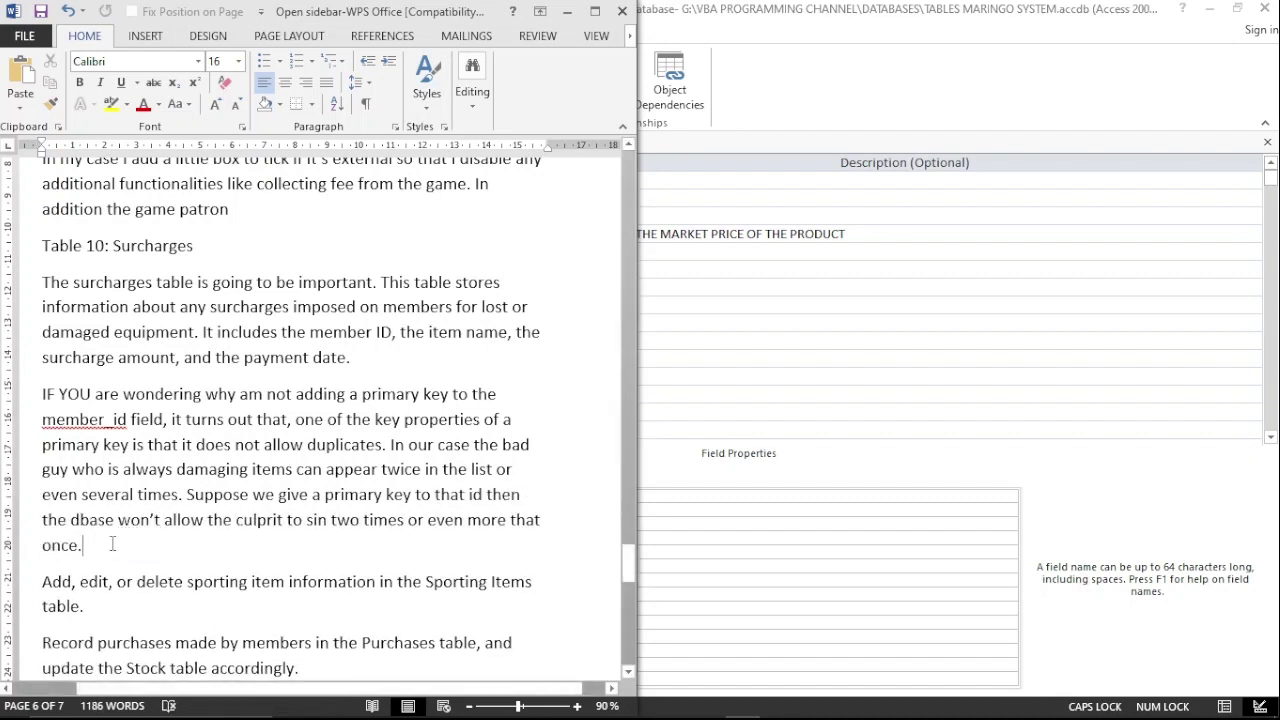
click(104, 419)
key(BackSpace)
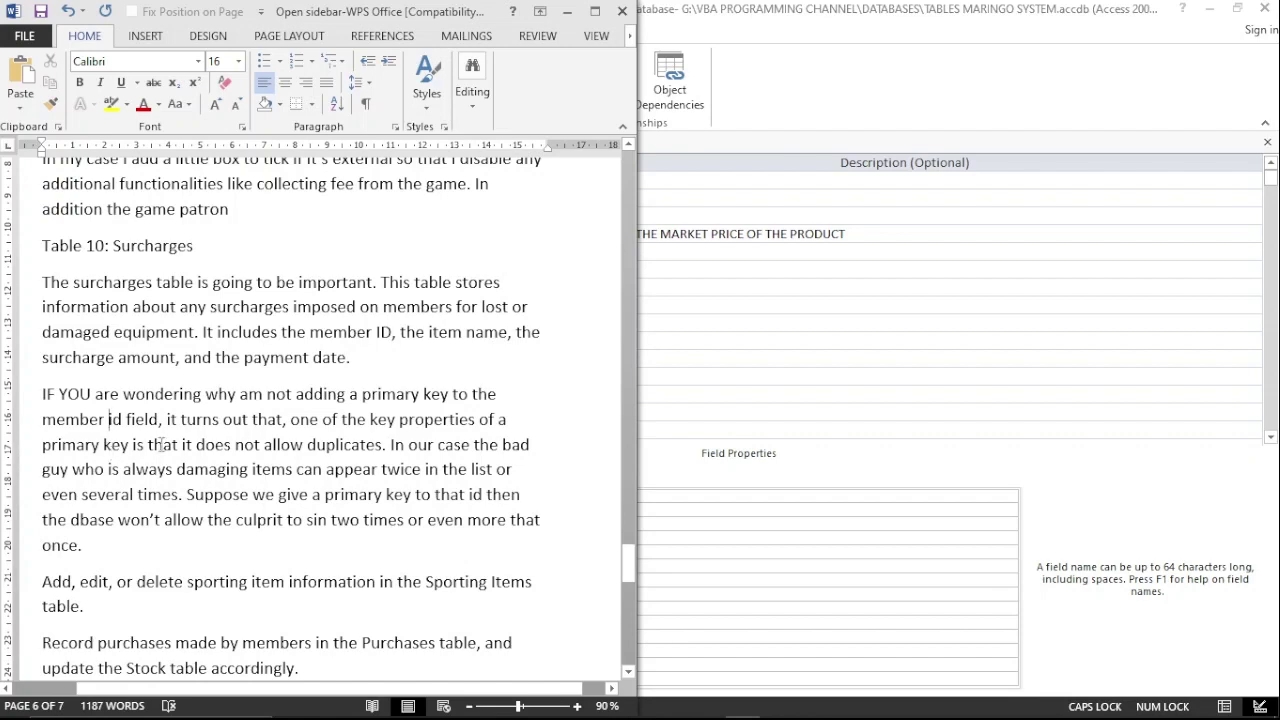
Step: Switch to the SURCHARGES datasheet in Access and enter a record with MEMBER_ID 1, item HOCKEY STICK, market price 1500 and surcharge 1650
key(alt+Tab)
click(20, 68)
key(Return)
text(1)
key(Tab)
key(Caps_Lock)
text(HOCKEY STICK)
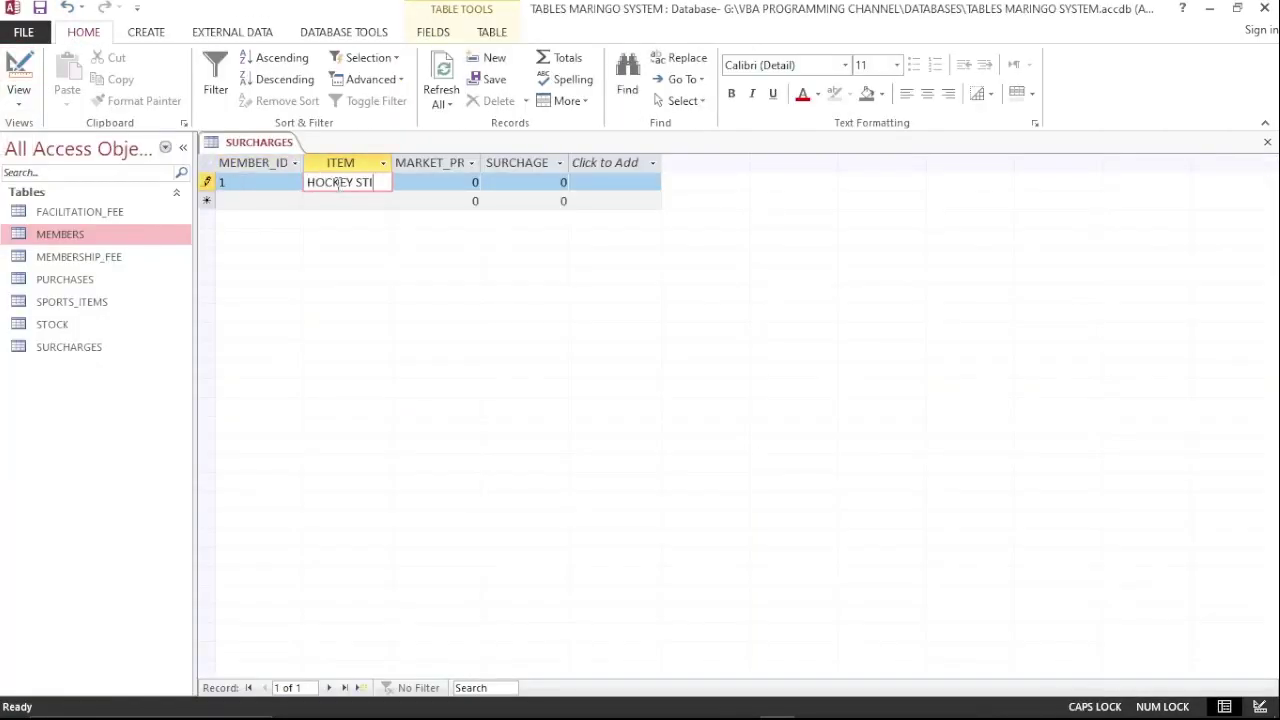
key(Tab)
text(1500)
key(Tab)
key(Tab)
Step: Enter a second surcharge record for the same MEMBER_ID 1 with item WOOD BALL, market price 2000 and surcharge 1350
text(1)
key(Tab)
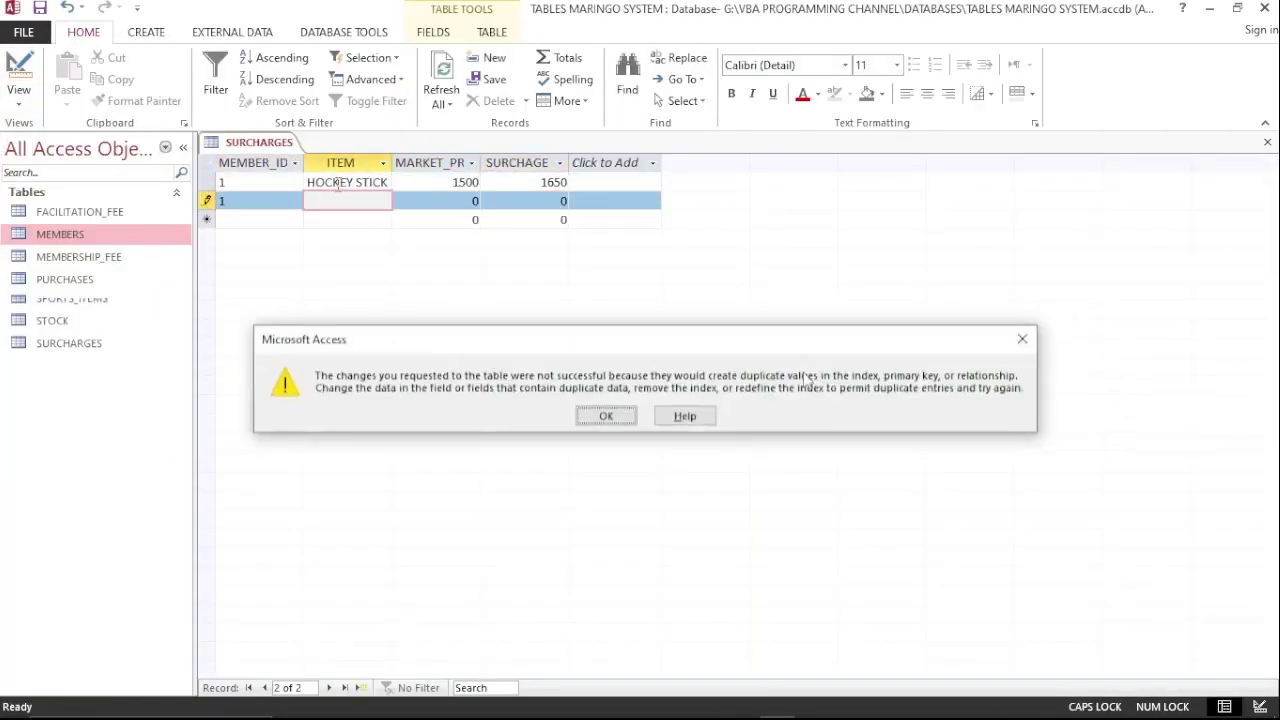
text(HOCKEY)
key(BackSpace)
key(BackSpace)
key(BackSpace)
key(BackSpace)
key(BackSpace)
key(BackSpace)
text(WOOD BALL)
key(Tab)
text(2000)
key(Tab)
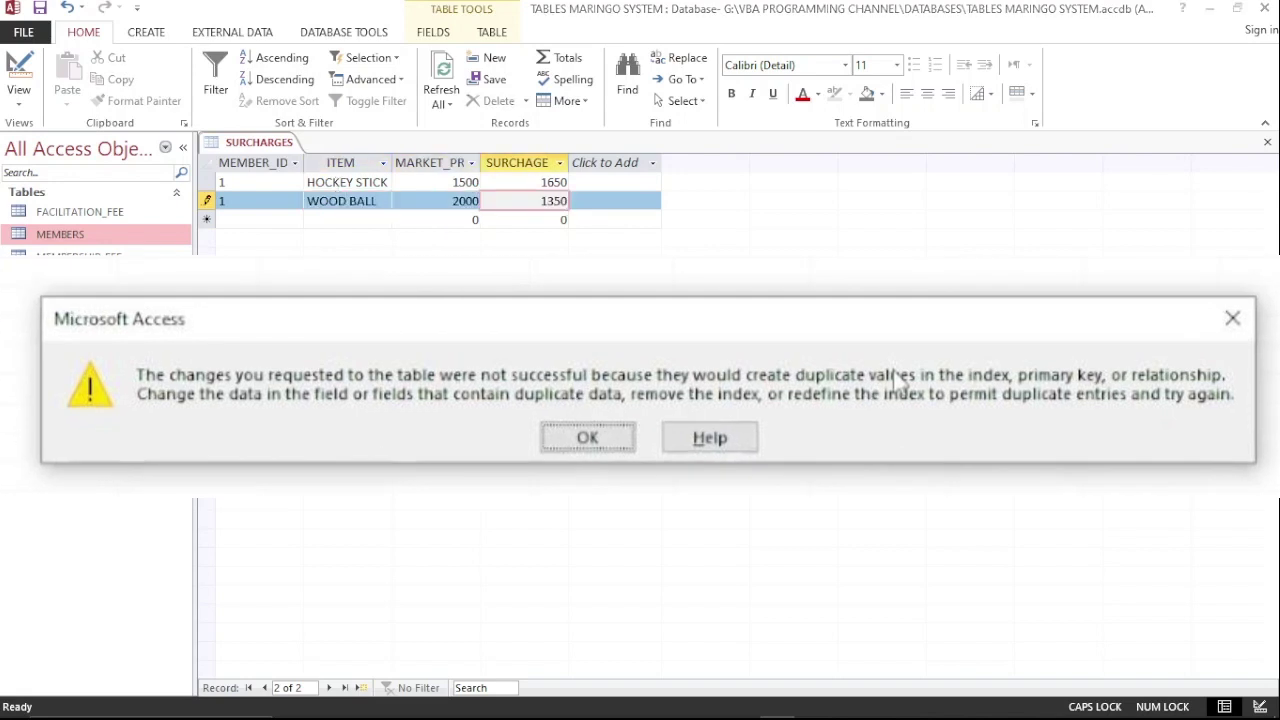